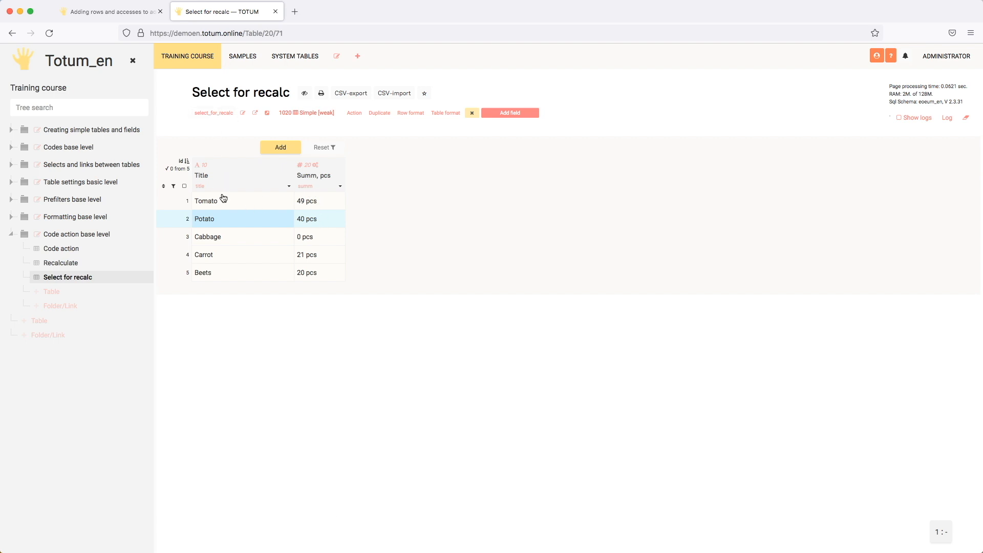
Examine the code in the settings of the Summ, pcs field in the Select for recalc table, including its where condition.
left_click(326, 222)
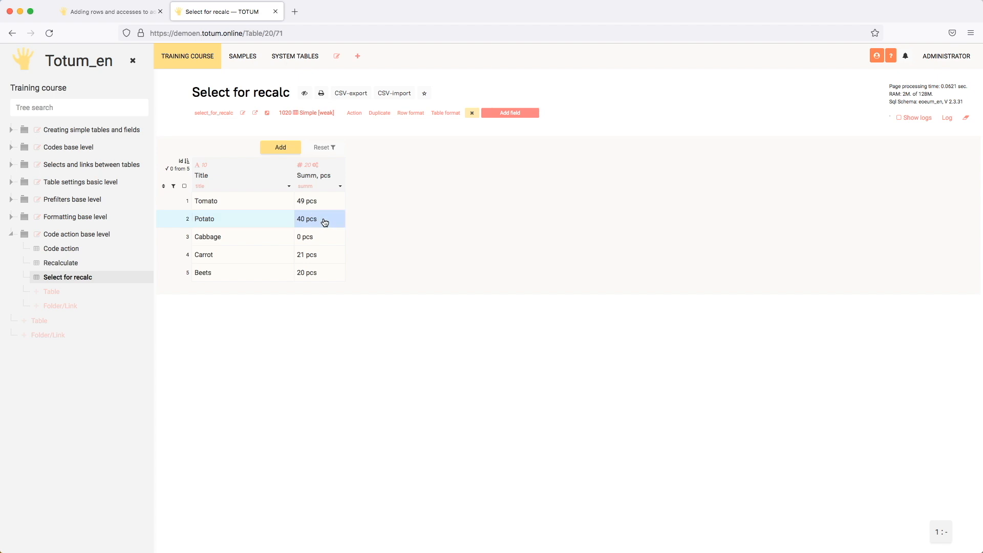
left_click(341, 187)
scroll(437, 283, "down", 6)
scroll(437, 281, "down", 5)
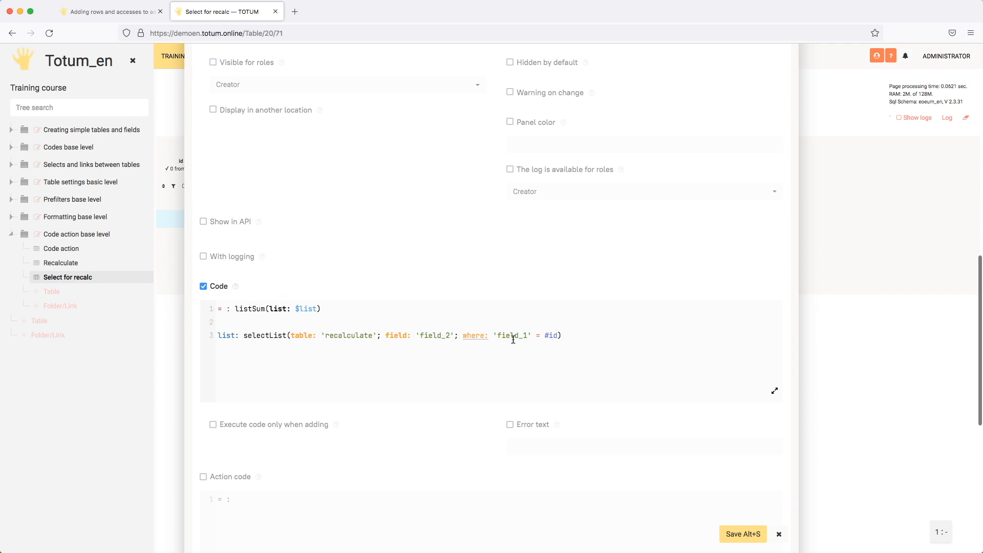
left_click_drag(480, 336, 548, 336)
left_click_drag(255, 311, 325, 311)
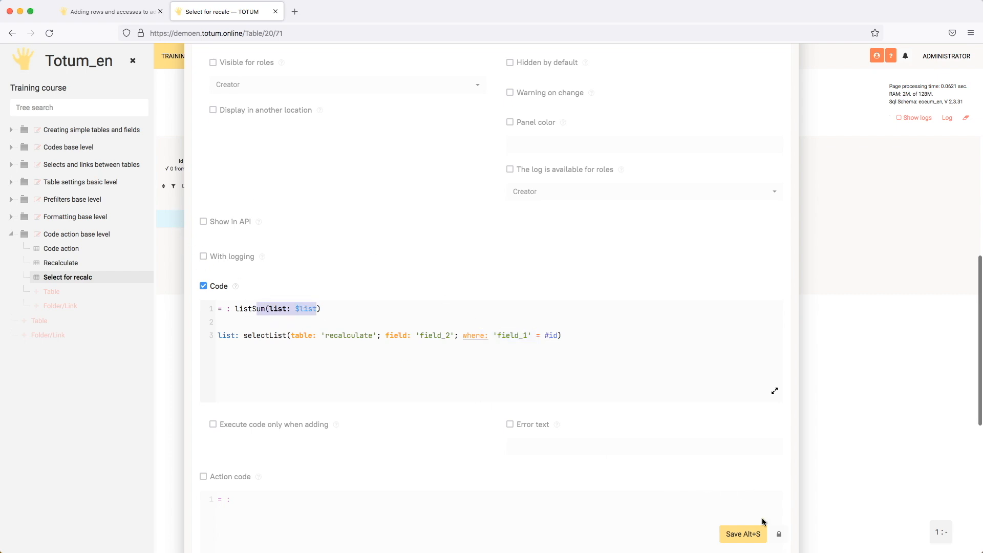
left_click(778, 534)
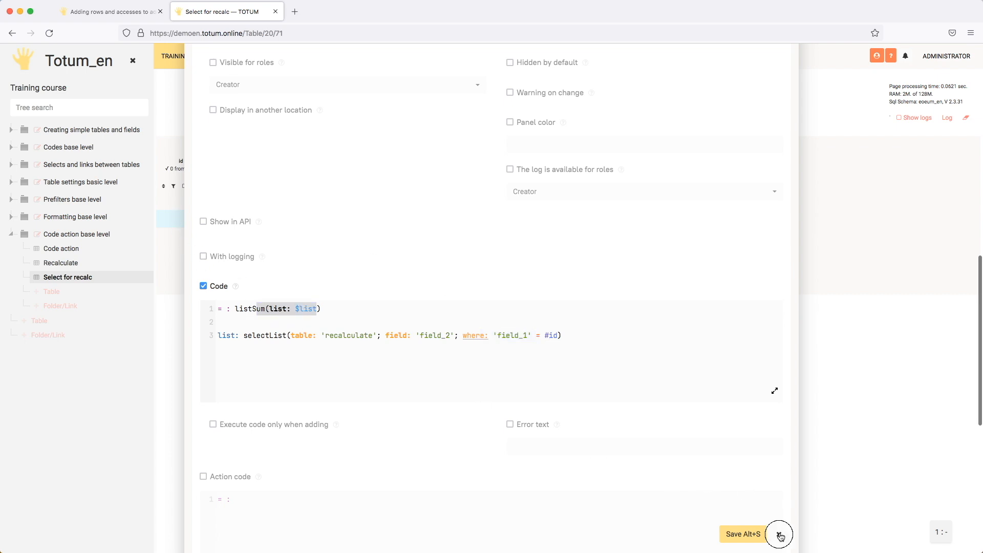
Open the Recalculate table and examine the select code of Field 1.
left_click(72, 263)
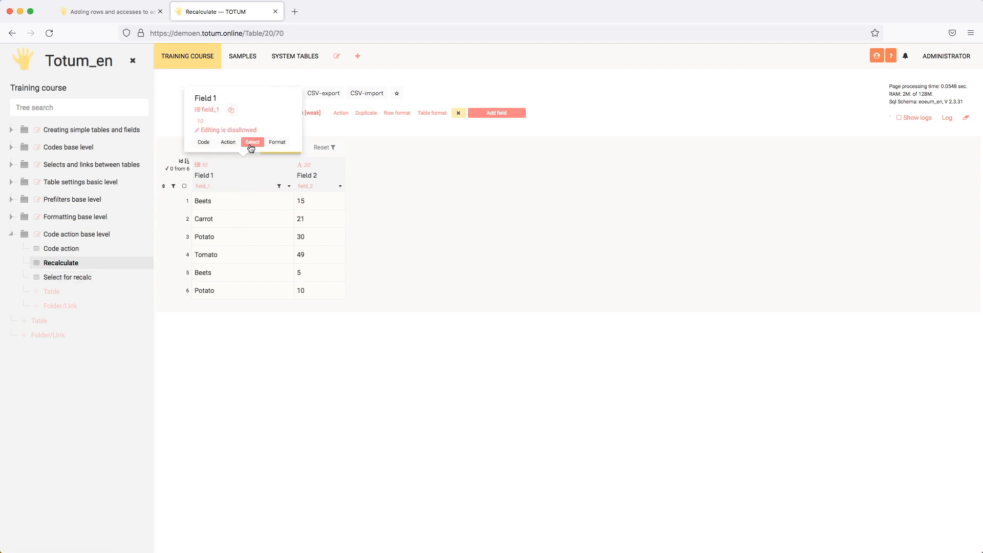
left_click(260, 161)
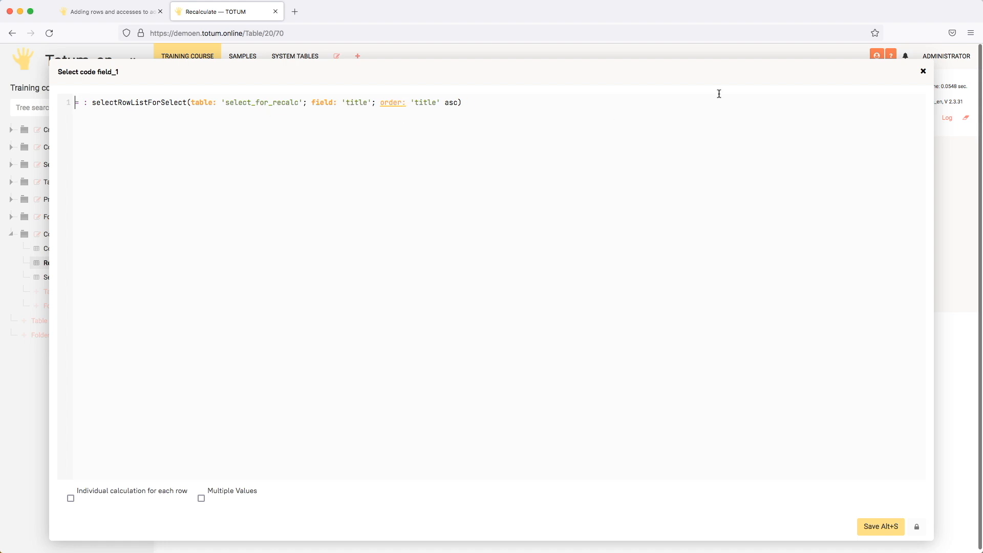
left_click(923, 72)
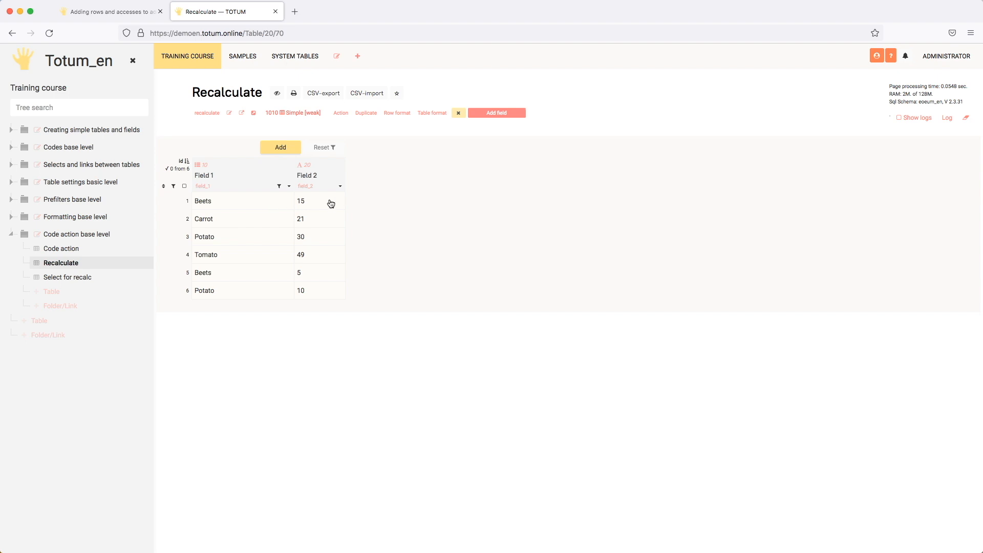
Add a row to the Recalculate table with Carrot in Field 1 and 15 in Field 2.
left_click(281, 147)
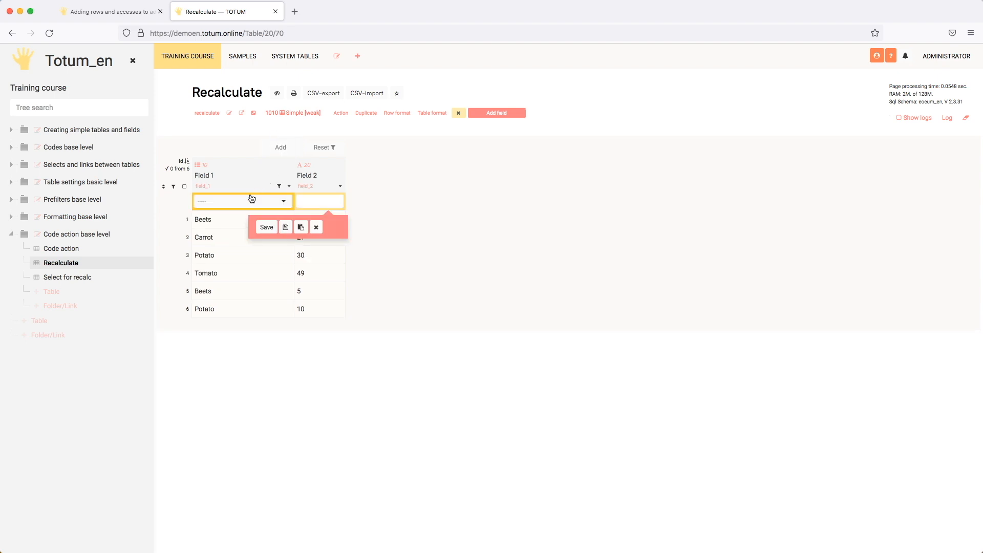
left_click(247, 200)
left_click(233, 263)
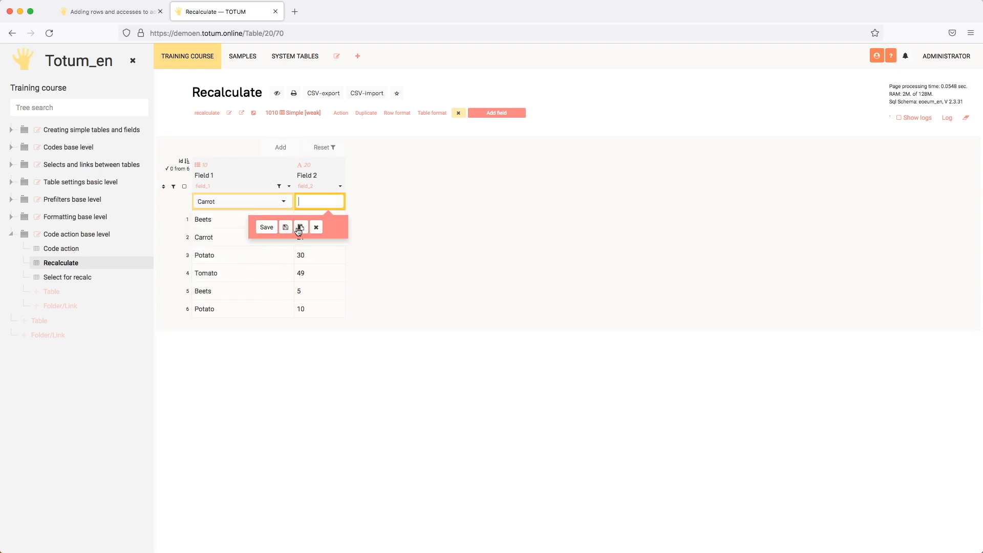
type("15")
left_click(275, 227)
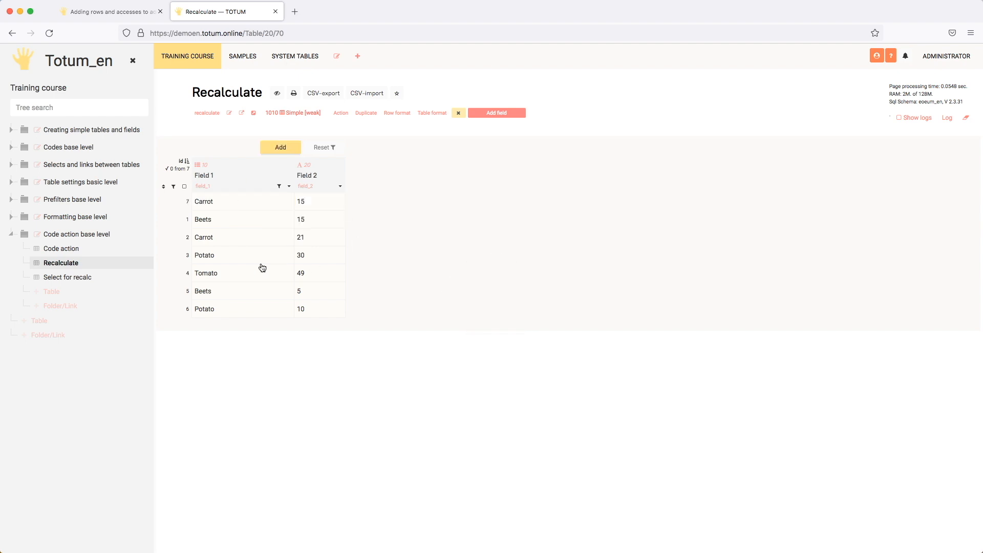
Show the Select for recalc table and open Recalculate in a separate browser tab placed before it, closing the old documentation tab.
left_click(88, 278)
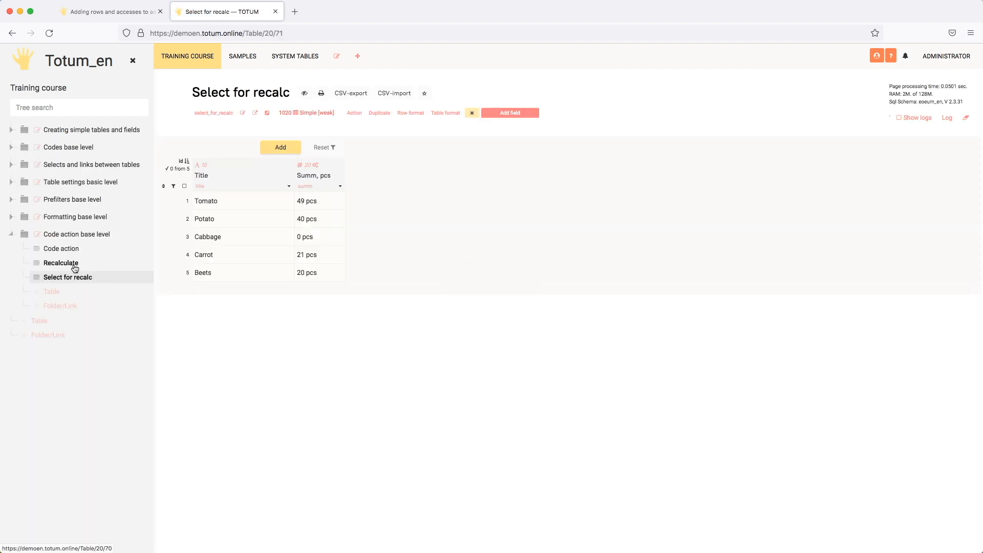
right_click(75, 266)
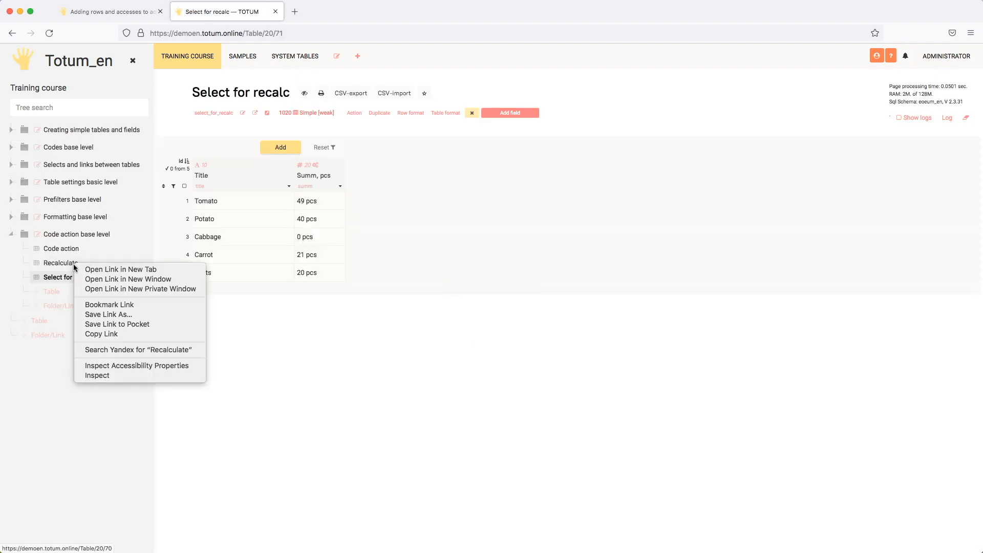
left_click(102, 269)
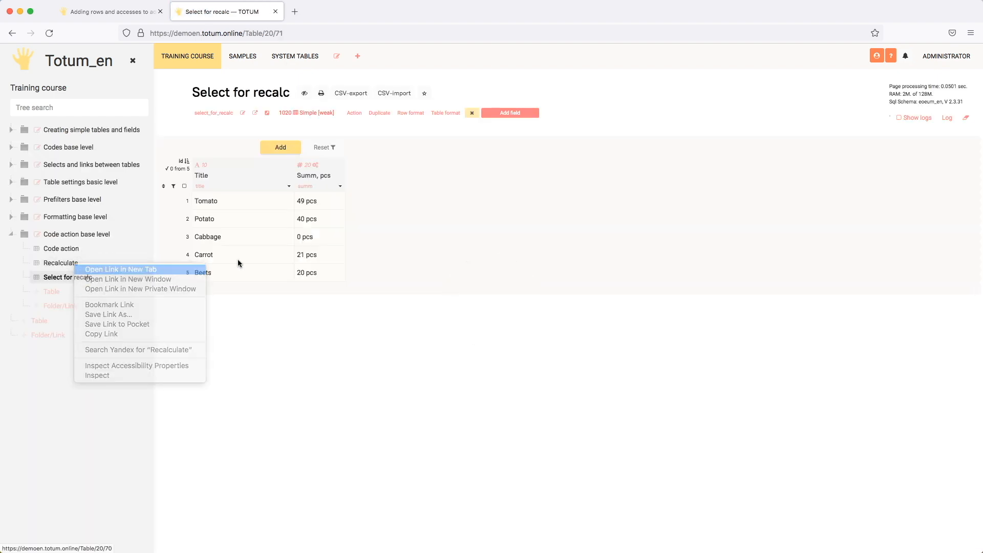
left_click(160, 11)
left_click(234, 11)
left_click_drag(235, 12, 123, 16)
left_click(220, 12)
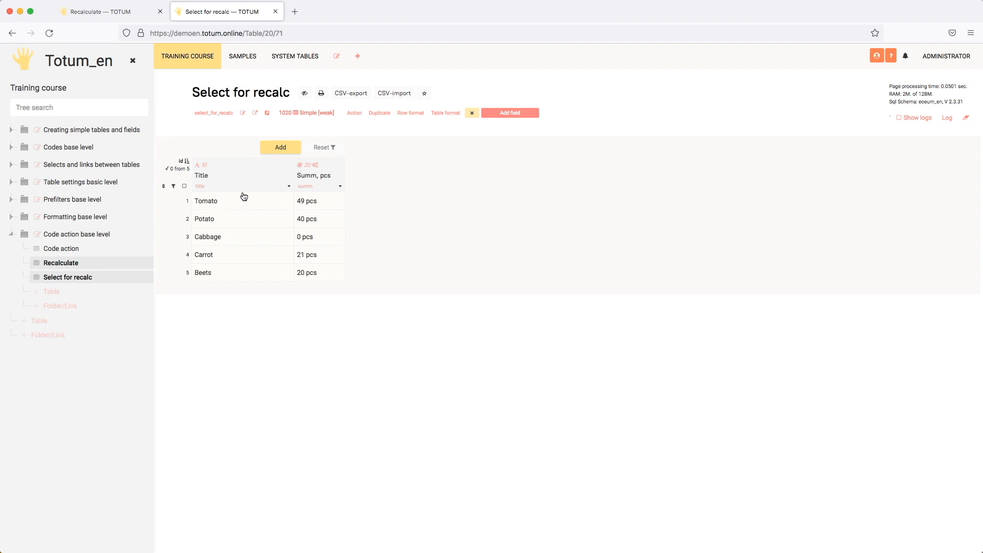
Recalculate all rows of the Select for recalc table and check the Carrot sum.
left_click(192, 187)
left_click(180, 201)
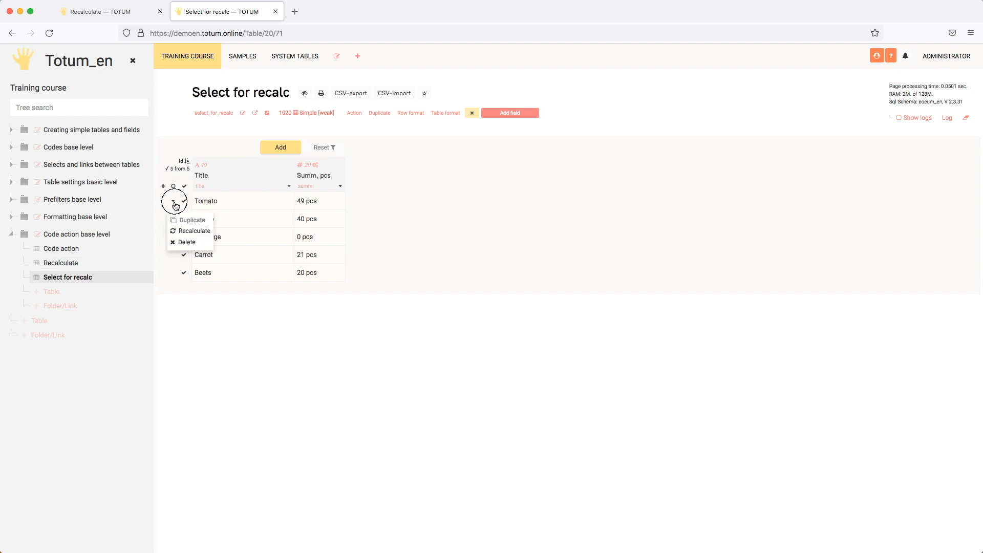
left_click(182, 228)
left_click(567, 126)
left_click(314, 255)
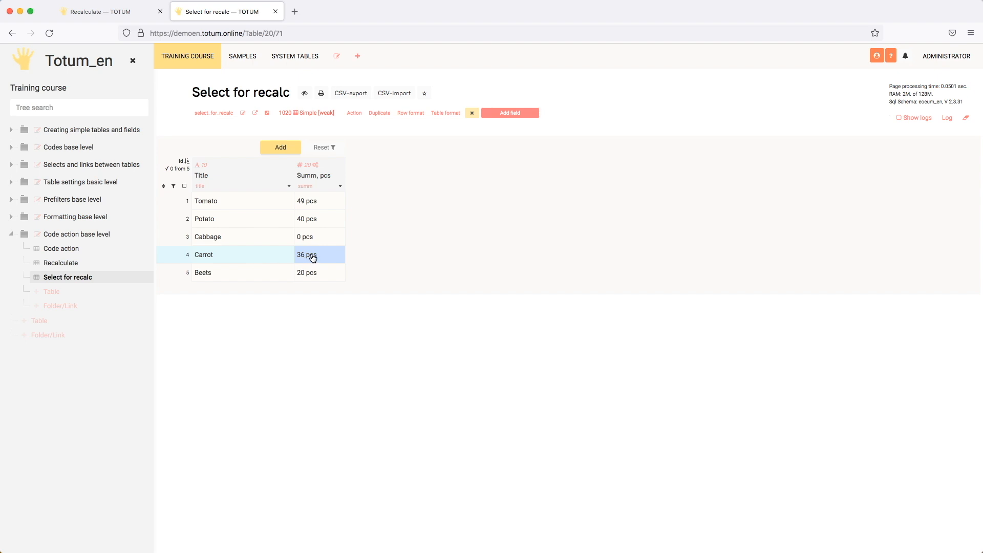
Compare the Carrot entries in the Recalculate table with the Carrot row in Select for recalc.
left_click(141, 12)
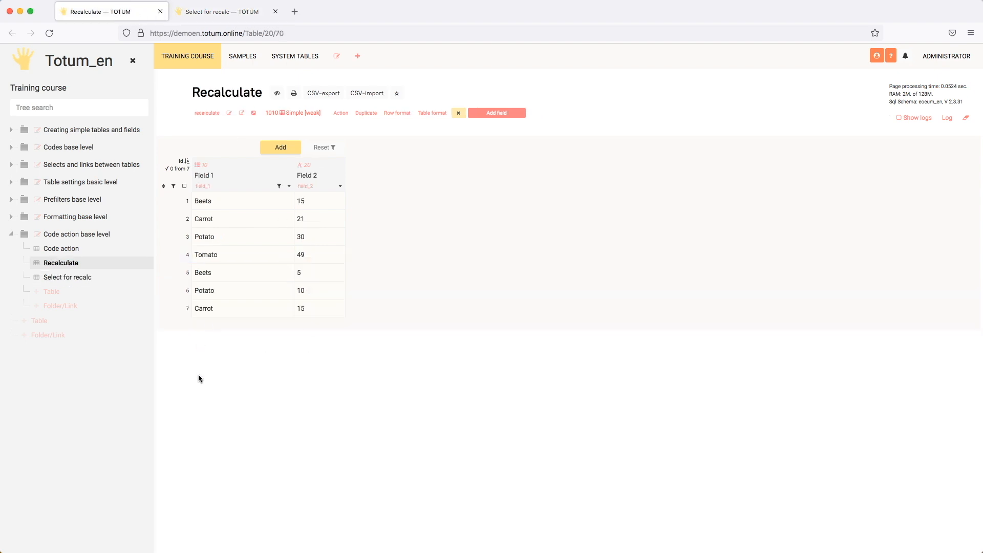
left_click(242, 12)
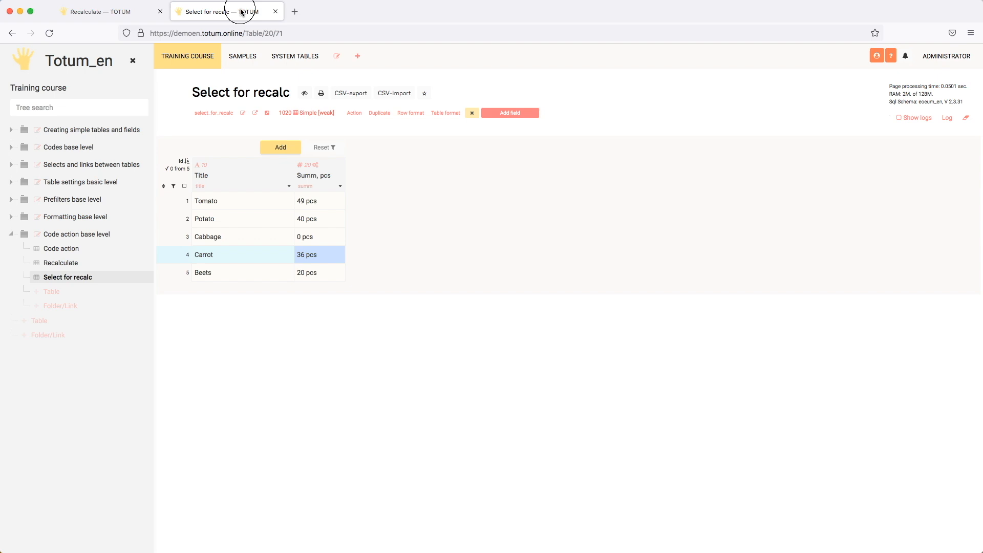
left_click(237, 258)
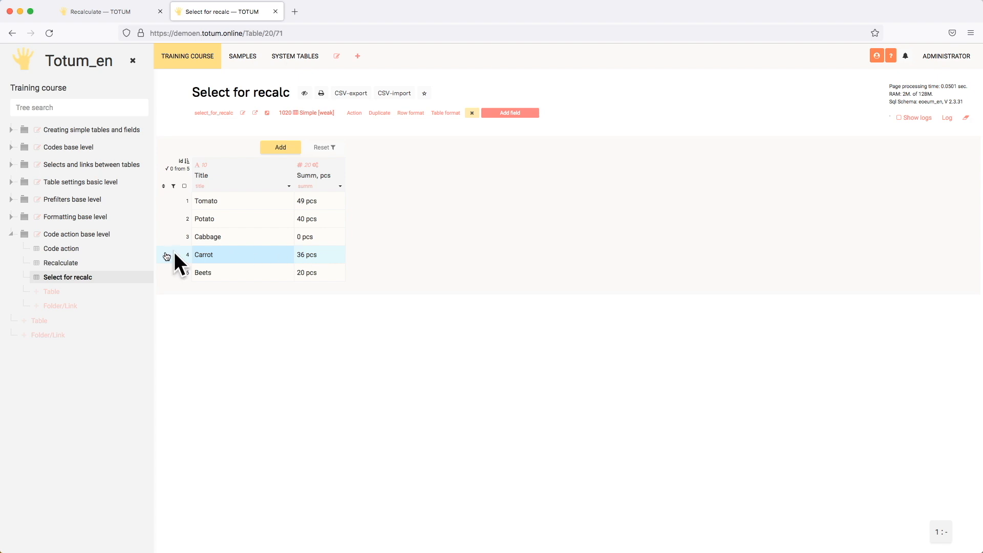
Add another Carrot row with 10 in Field 2 to the Recalculate table, and check the Carrot sum in Select for recalc.
left_click(150, 15)
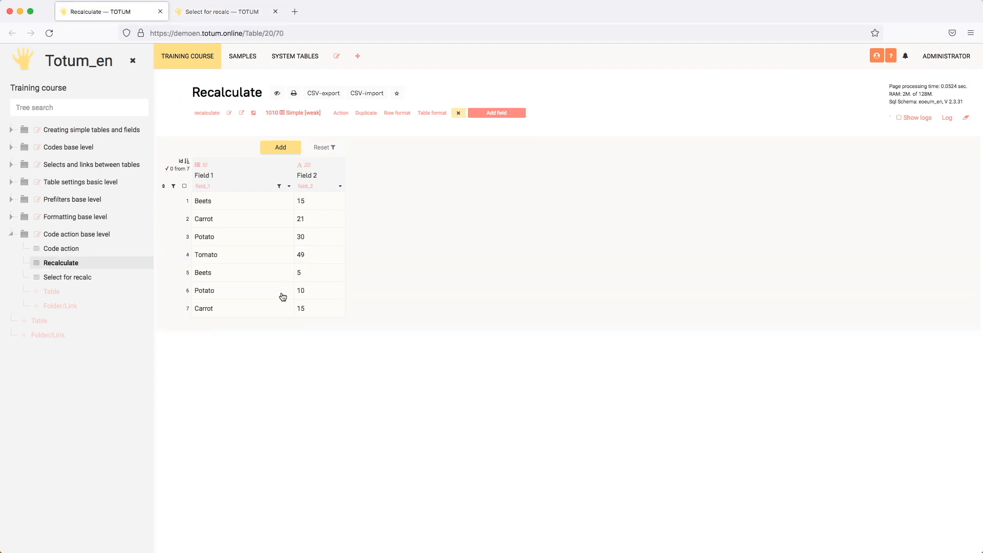
left_click(287, 146)
left_click(248, 200)
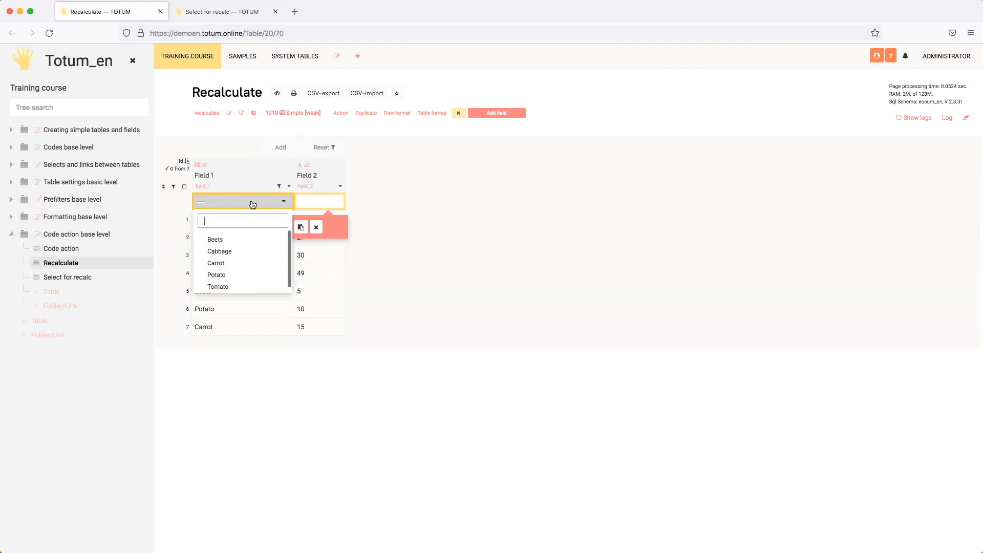
left_click(234, 262)
left_click(310, 203)
type("10")
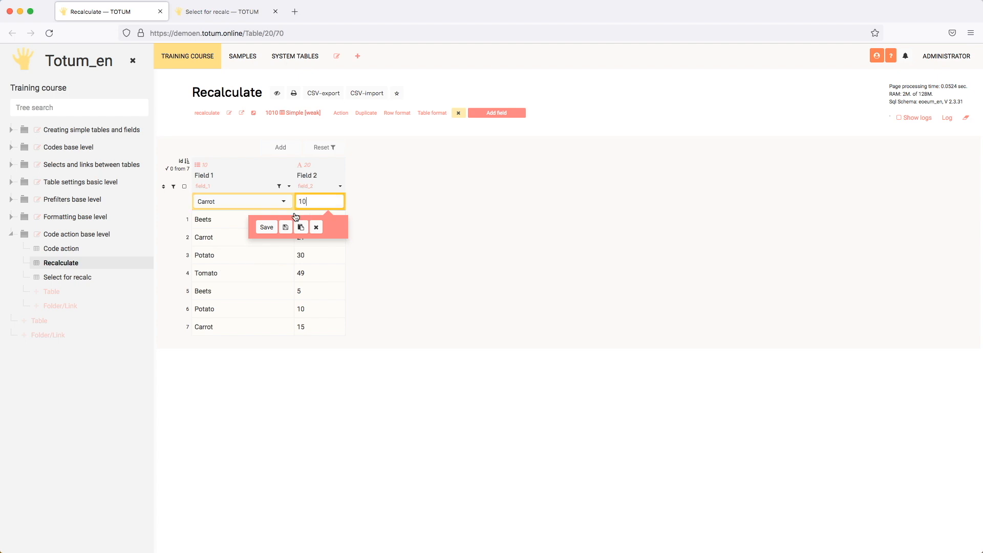
left_click(266, 227)
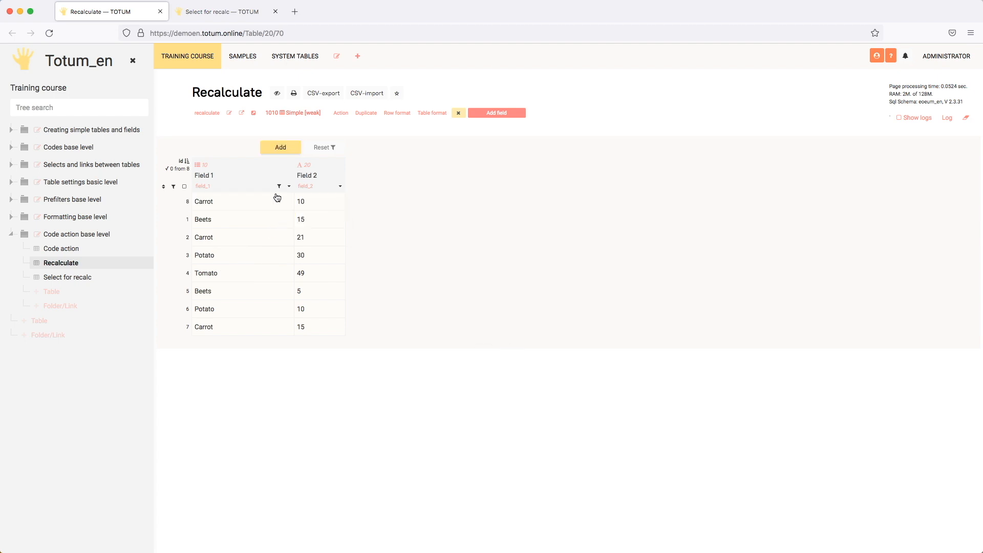
left_click(225, 12)
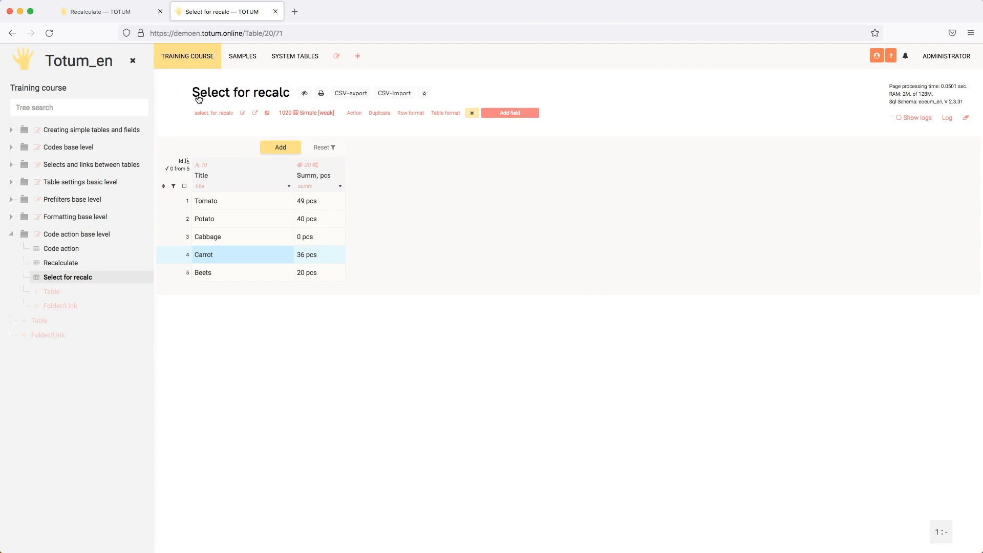
Set Field 2 of the newest Carrot row in the Recalculate table to 15 and recheck the Carrot sum in Select for recalc.
left_click(108, 14)
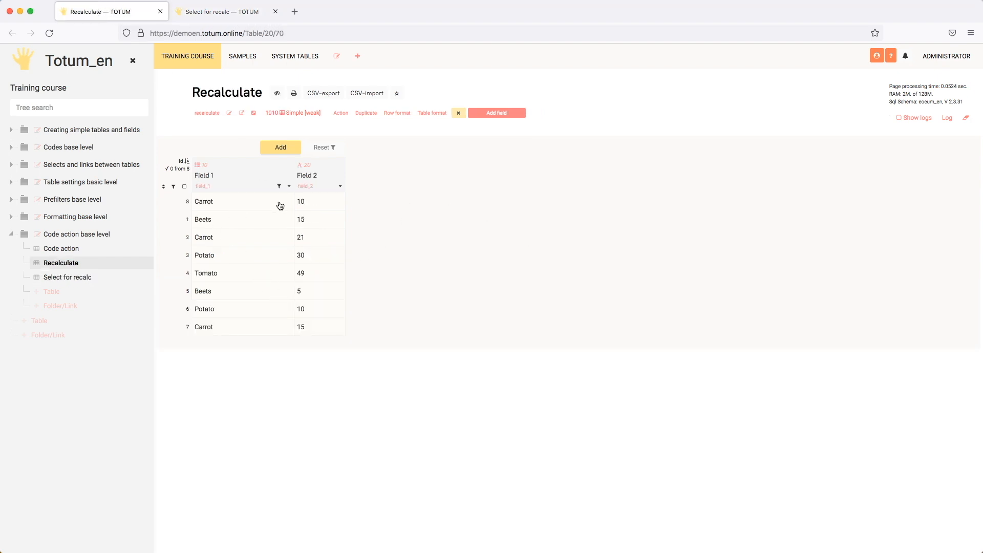
left_click(317, 205)
left_click(318, 203)
type("15")
key("Return")
left_click(79, 283)
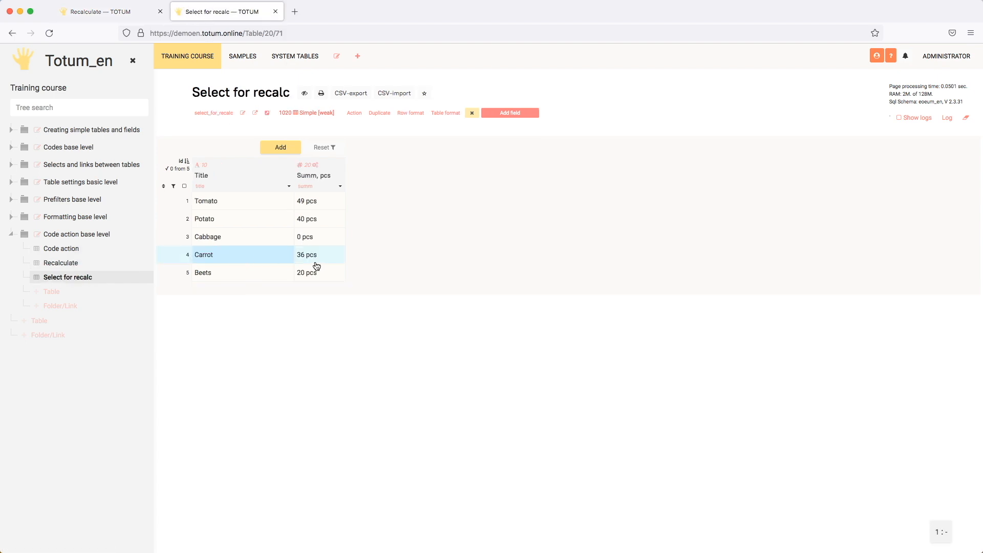
Open the settings of Field 2 in the Recalculate table and enable its action code.
left_click(126, 11)
left_click(341, 189)
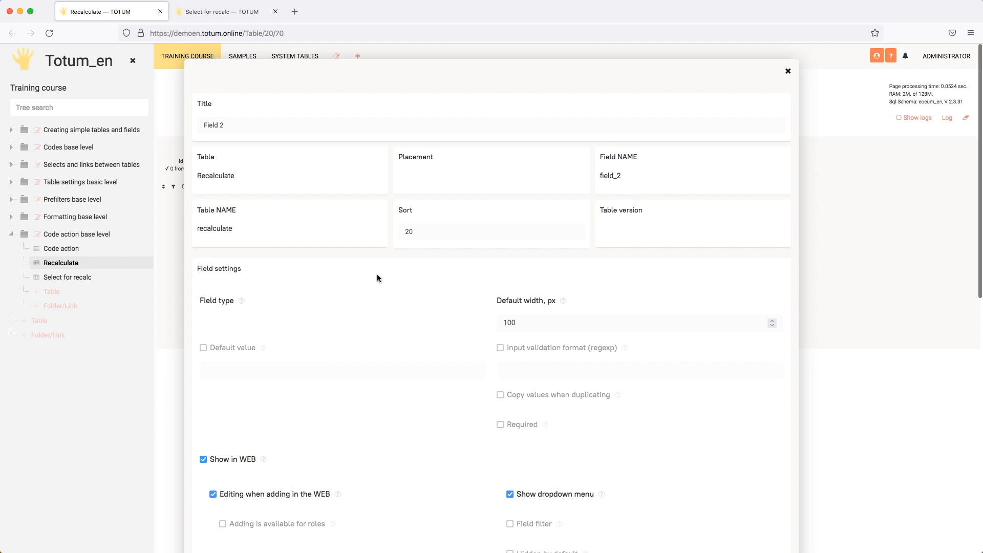
scroll(377, 277, "down", 10)
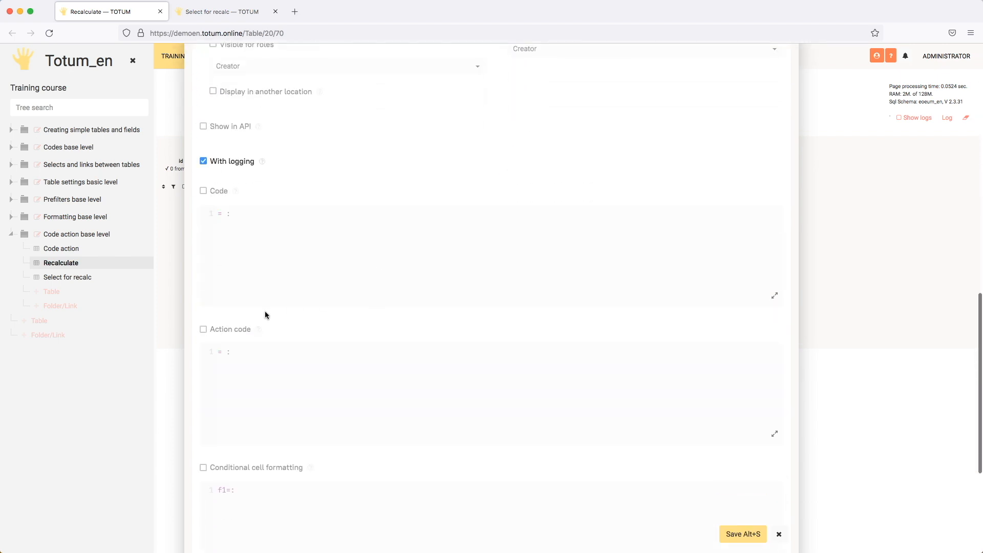
left_click(232, 330)
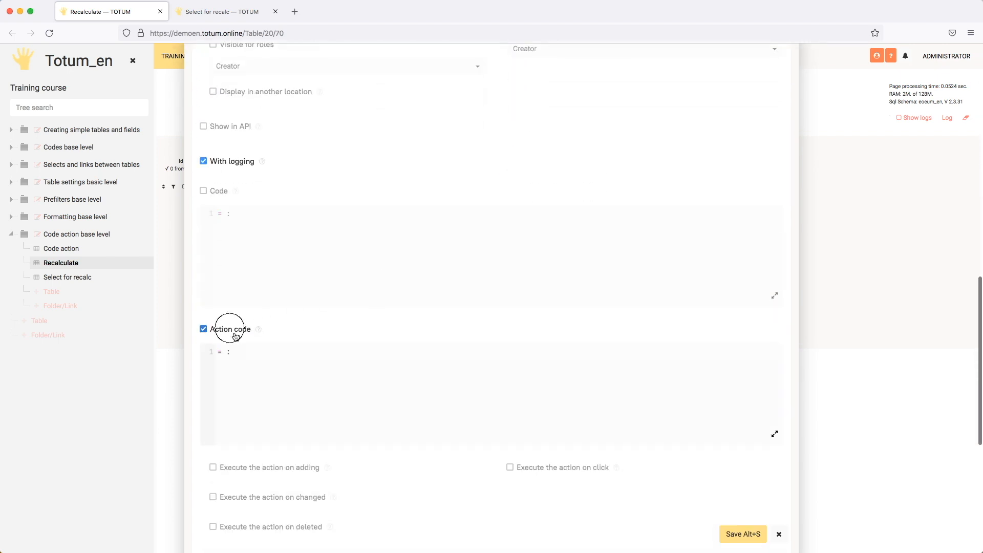
left_click(280, 351)
Enter a reCalculate function with a where parameter in Field 2's action code, targeting the table 'select_for_recalc'.
type("re")
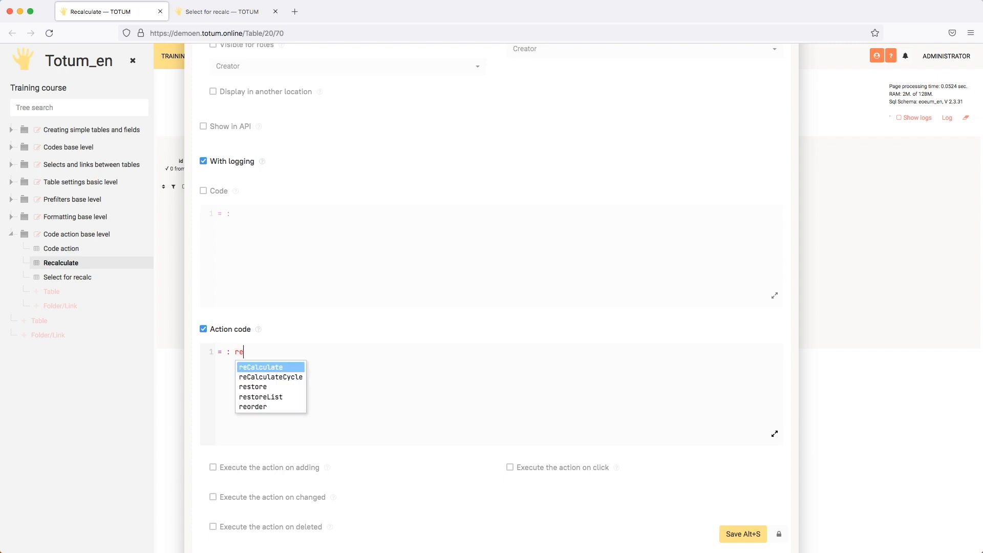
key("Return")
type("(table: ''; where: '' =")
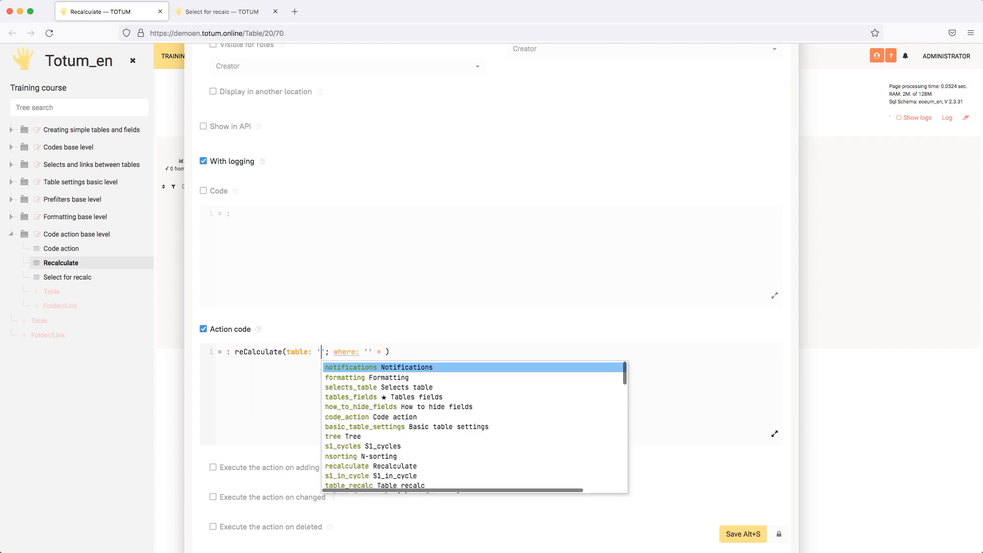
type("Se")
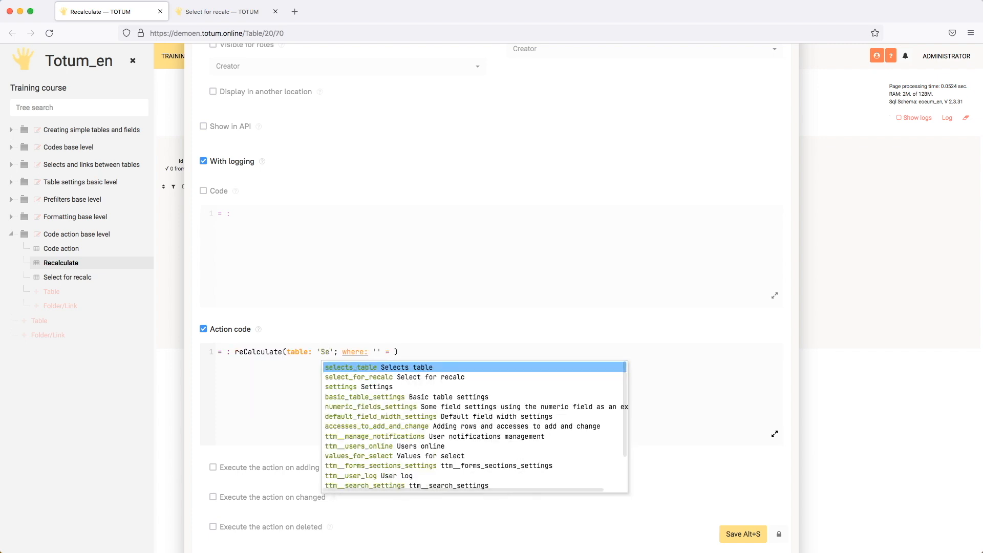
key("Down")
key("Return")
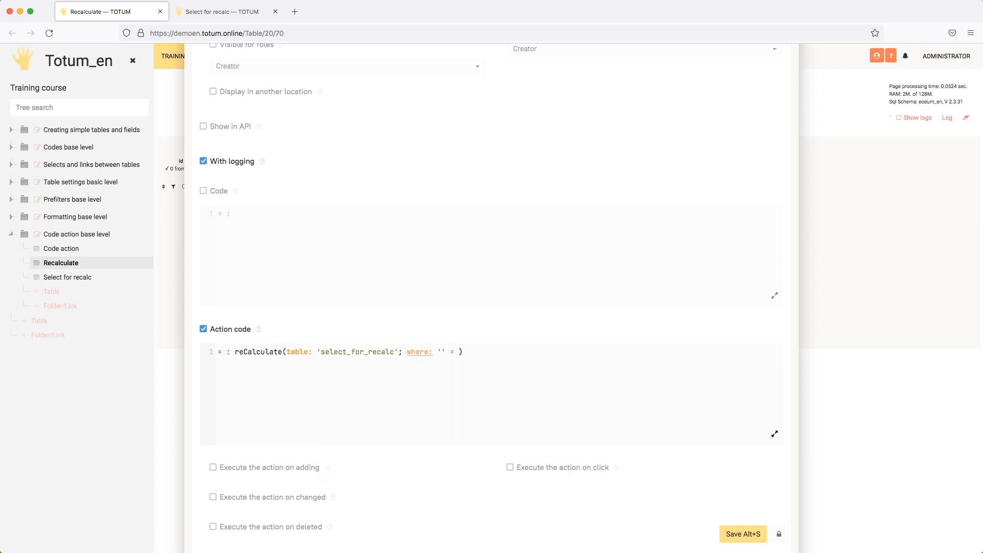
Complete the where condition of the reCalculate function as 'id' = #field_1.
key("Tab")
key("Left")
key("Right")
key("Down")
key("Down")
key("Return")
key("Right")
key("Right")
type("#")
key("Return")
Set Field 2's action code to execute on adding, on changed and on deleted, and save the field settings.
left_click(284, 467)
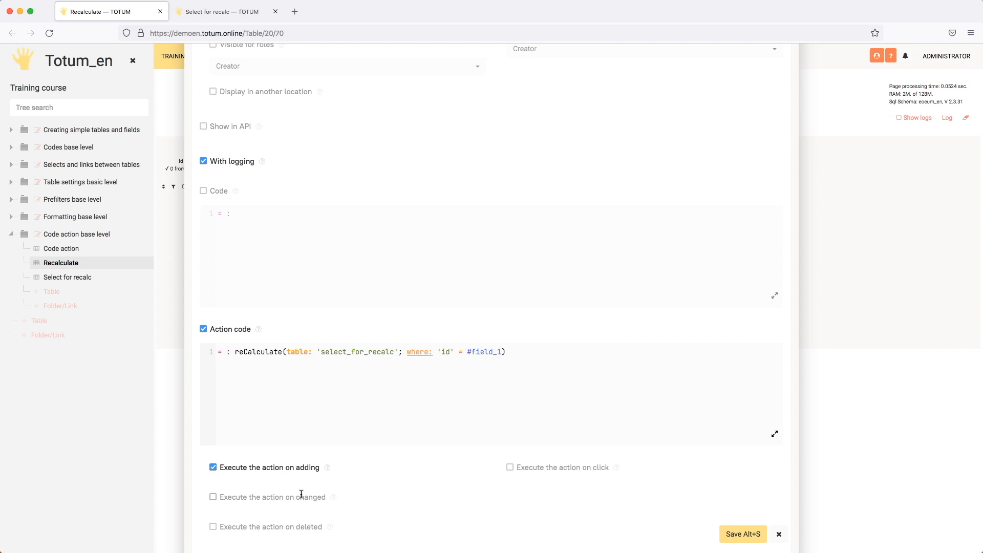
left_click(285, 498)
scroll(384, 493, "down", 1)
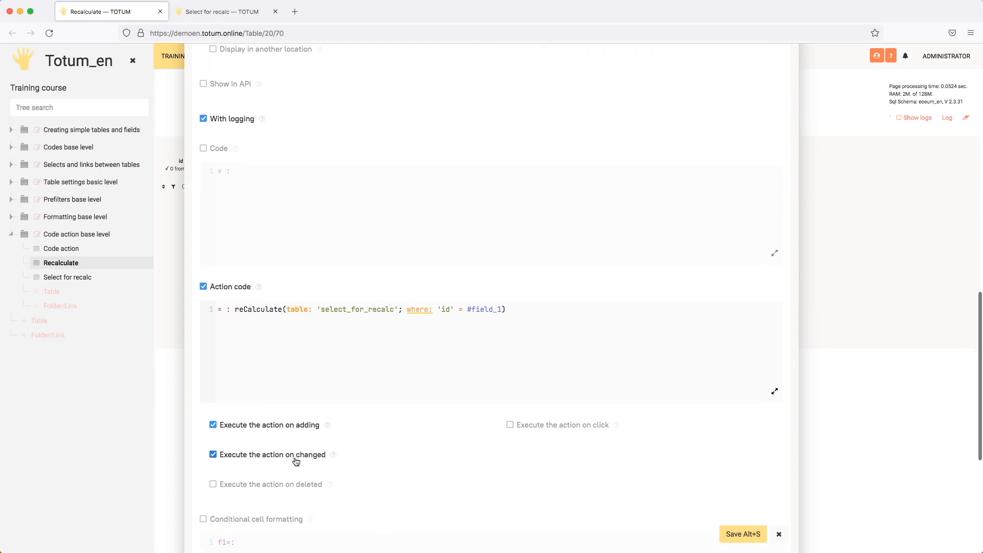
left_click(295, 485)
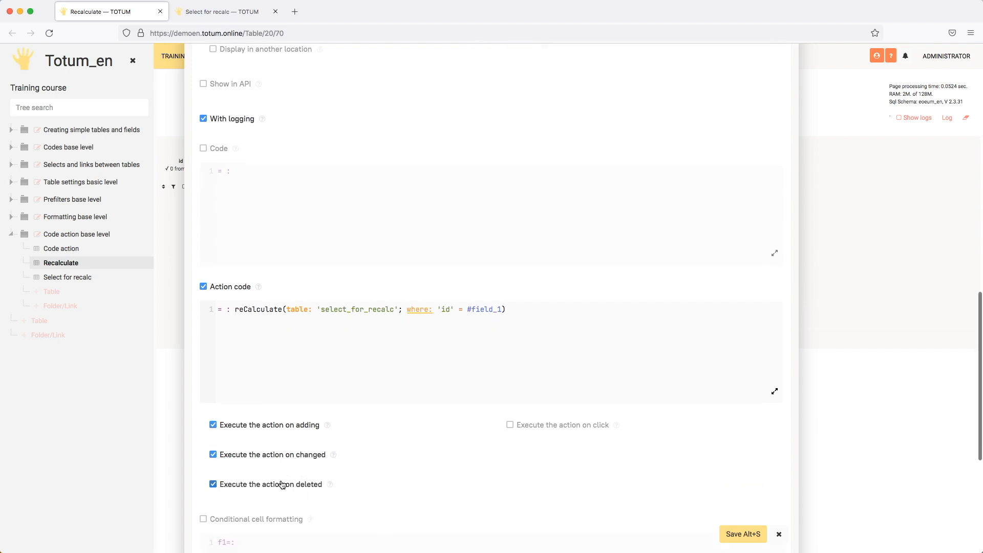
left_click(733, 534)
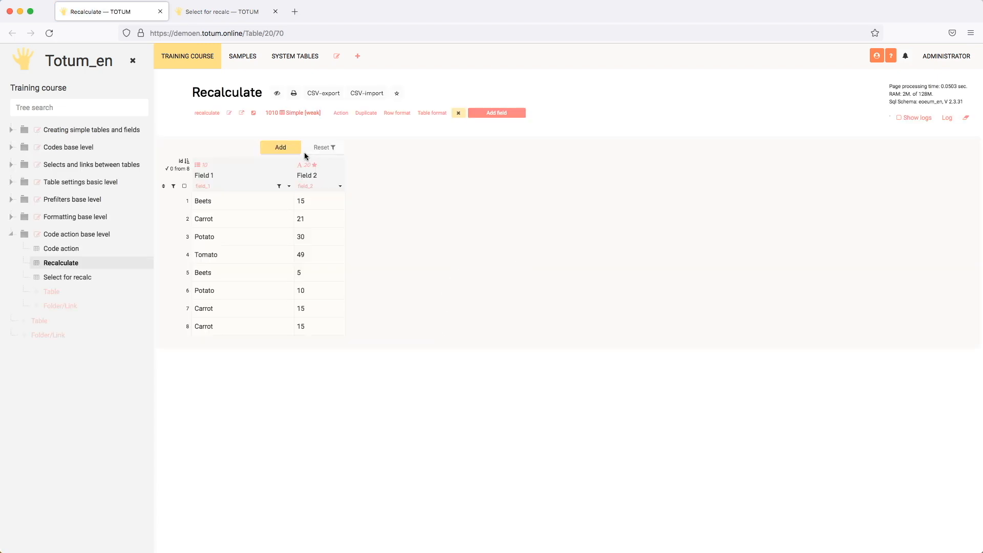
Start a new row in the Recalculate table and recalculate all rows of the Select for recalc table.
left_click(281, 148)
left_click(234, 14)
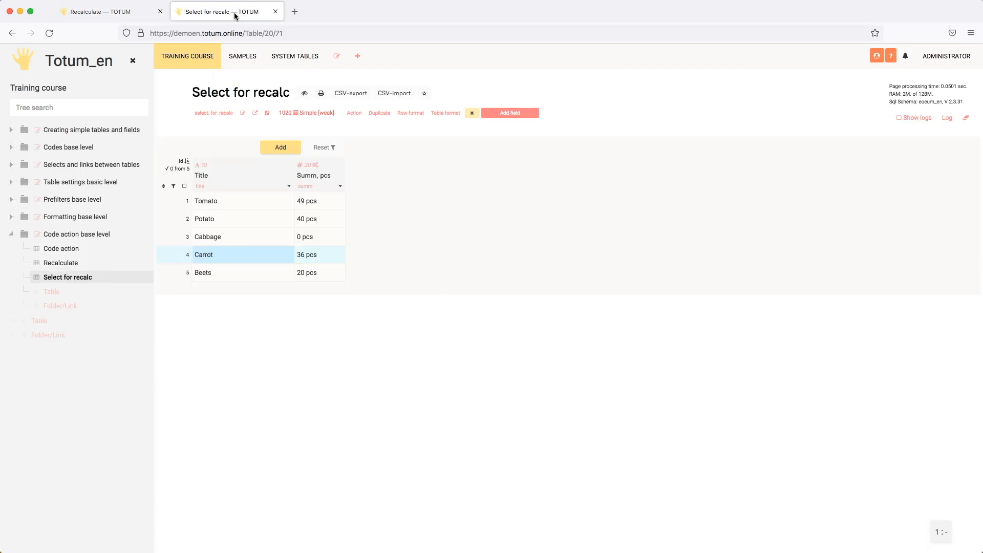
left_click(184, 187)
left_click(175, 204)
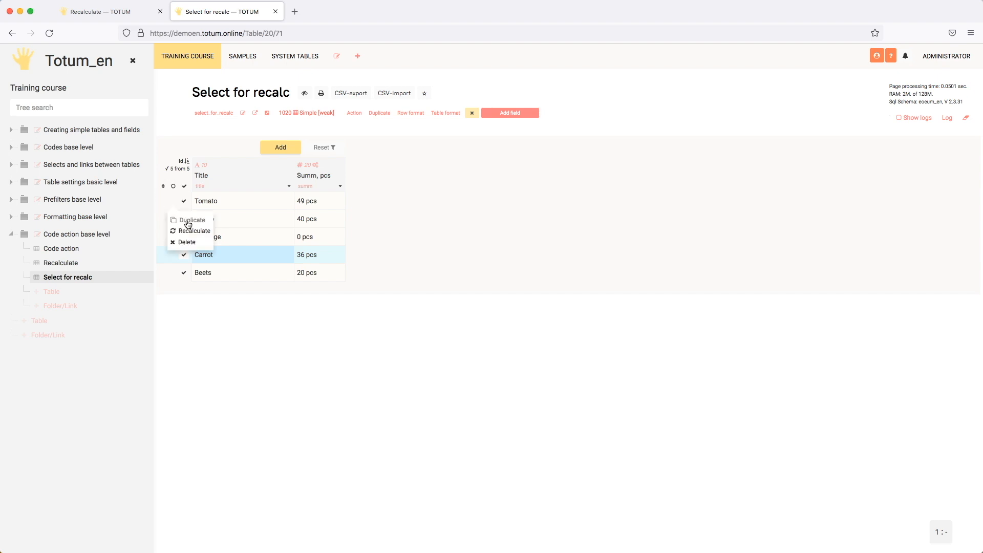
left_click(183, 224)
left_click(573, 128)
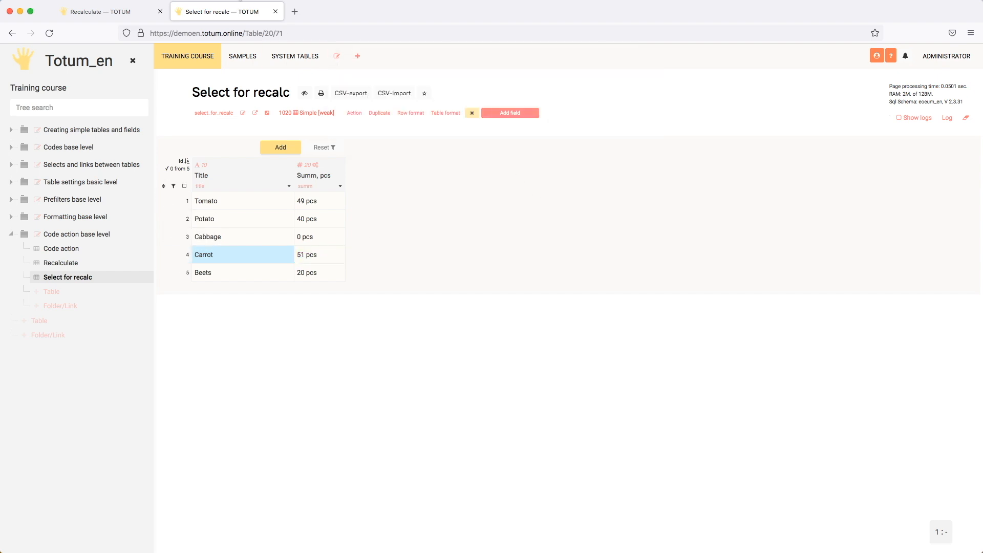
Save the new Recalculate row with Carrot in Field 1 and 10 in Field 2, and check the refreshed Carrot sum in Select for recalc.
left_click(129, 12)
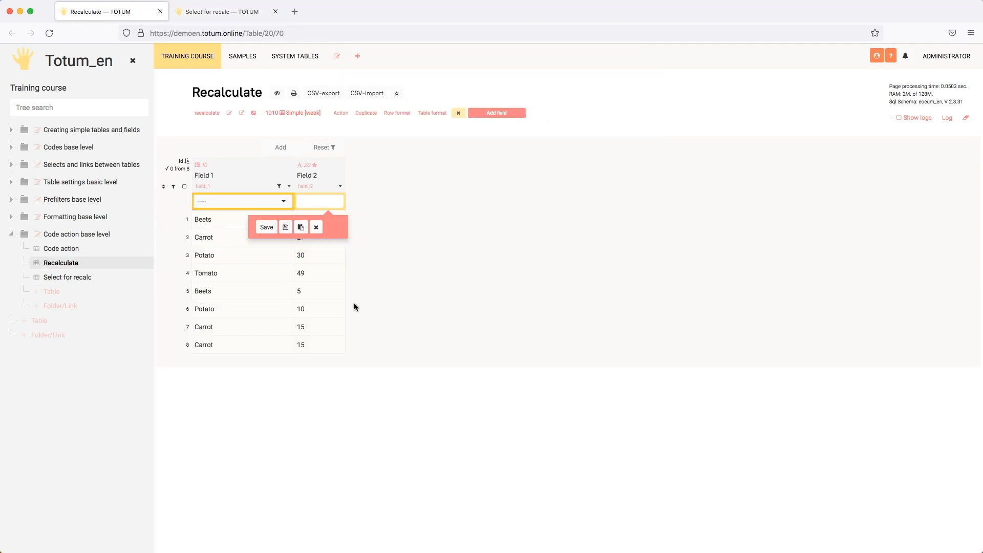
left_click(248, 203)
left_click(265, 260)
left_click(317, 203)
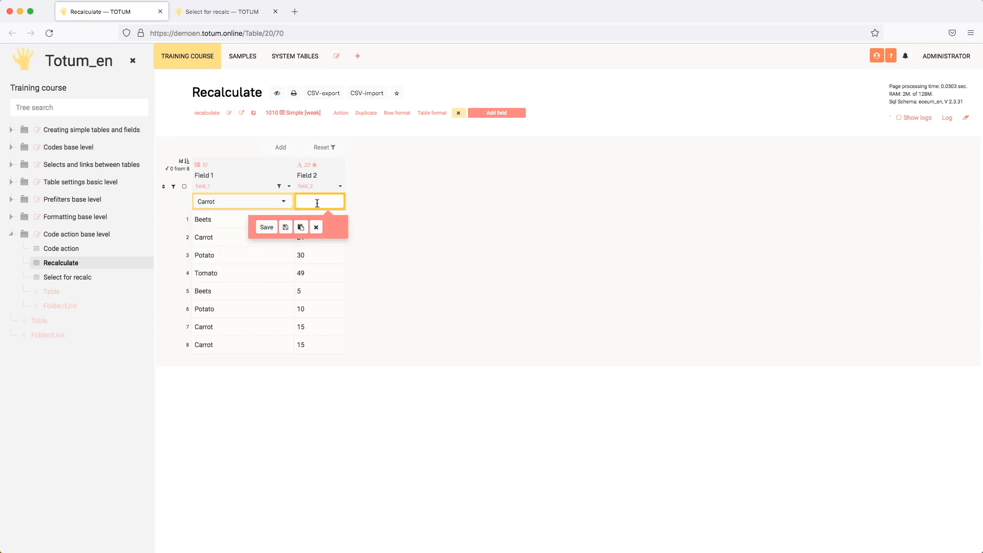
left_click(266, 227)
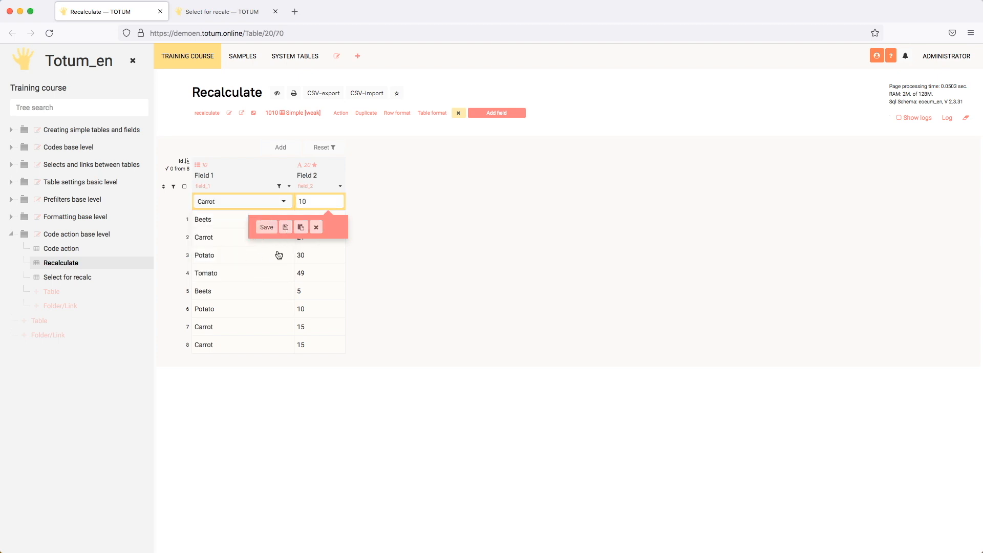
left_click(208, 12)
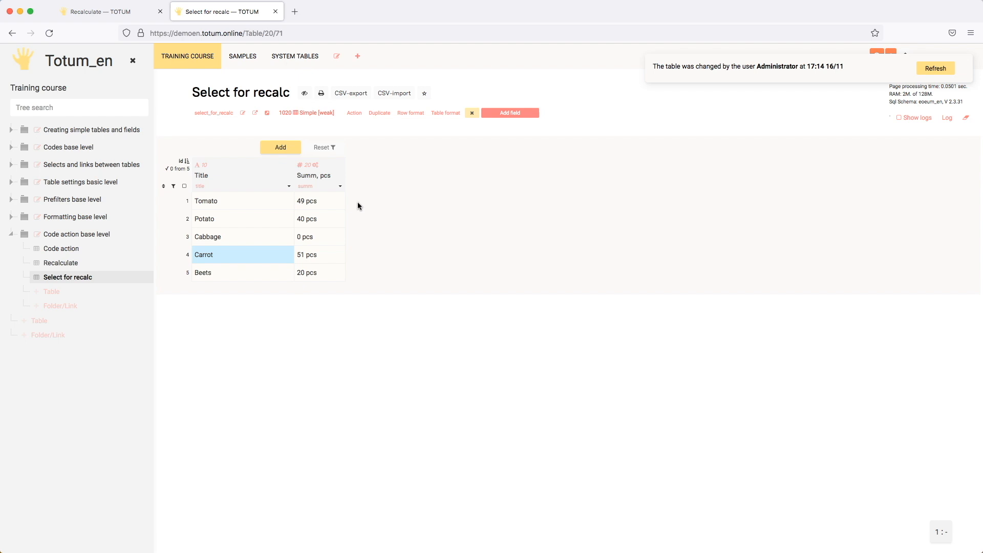
left_click(935, 69)
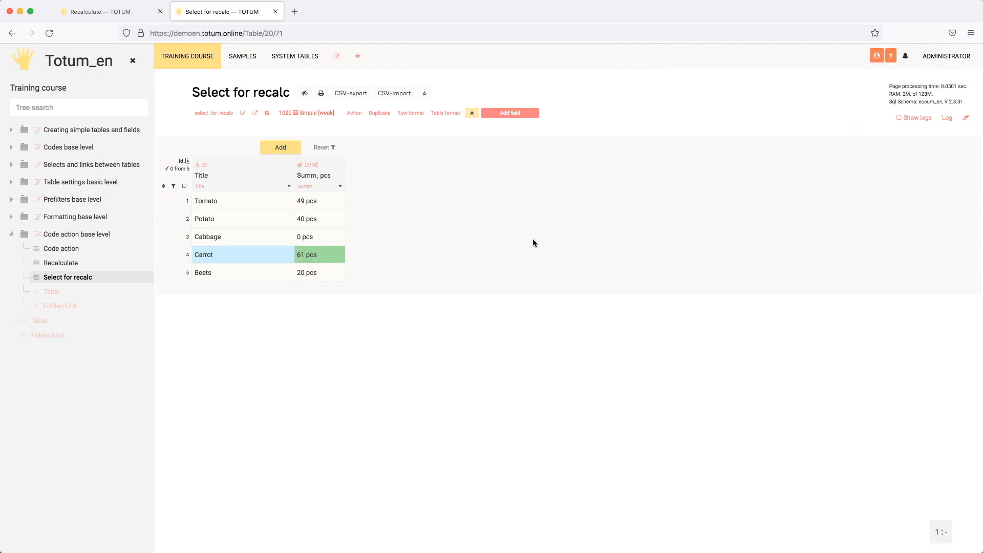
left_click(316, 260)
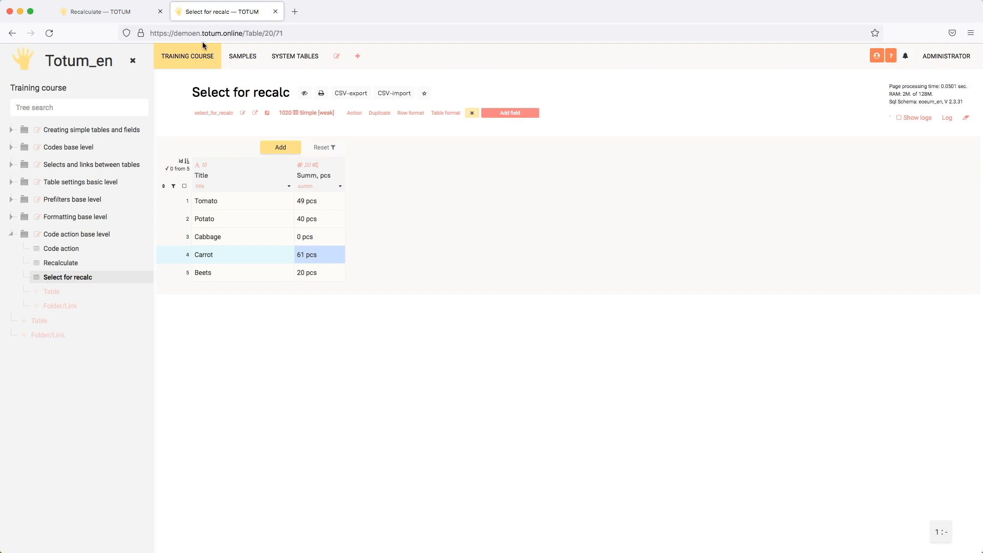
Change Field 2 of the new Carrot row in Recalculate to 20 and refresh Select for recalc.
left_click(96, 11)
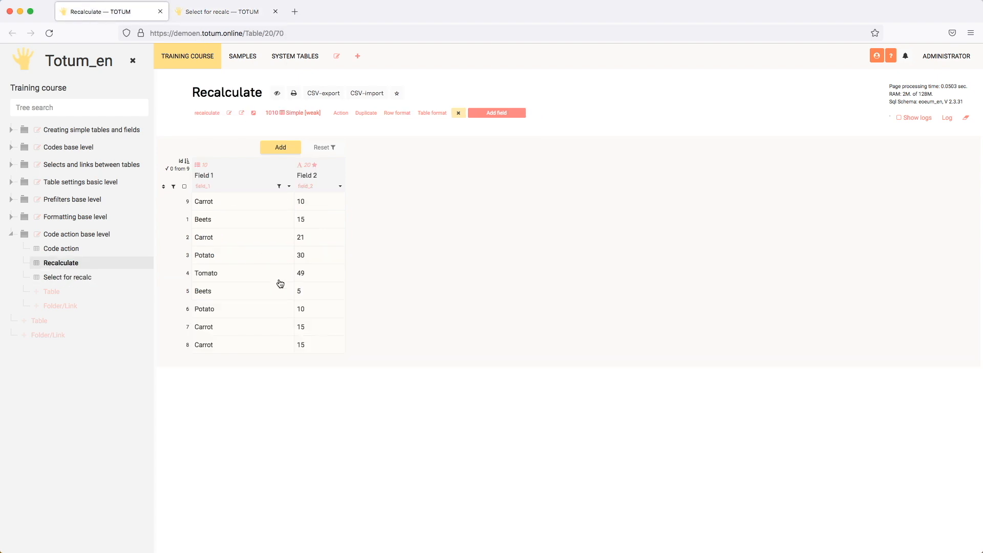
double_click(318, 202)
type("20")
key("Return")
left_click(206, 12)
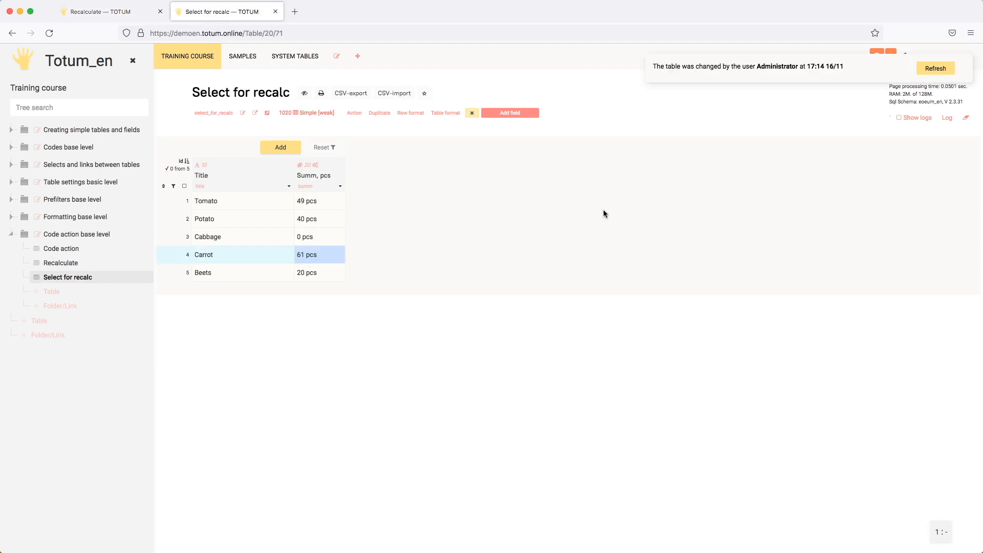
left_click(931, 69)
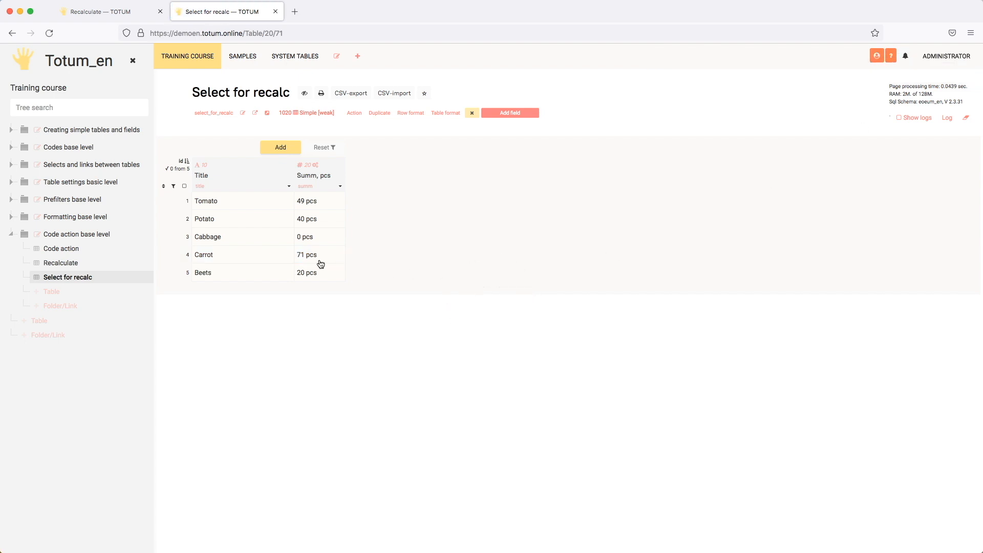
Delete the Carrot row with id 9 from the Recalculate table and check the Carrot sum in Select for recalc.
left_click(126, 11)
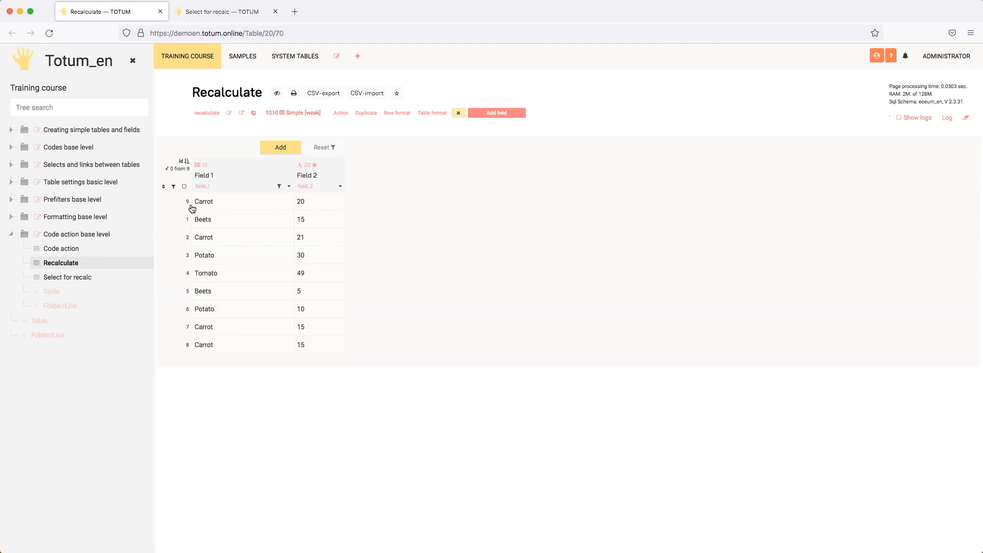
left_click(173, 204)
left_click(177, 238)
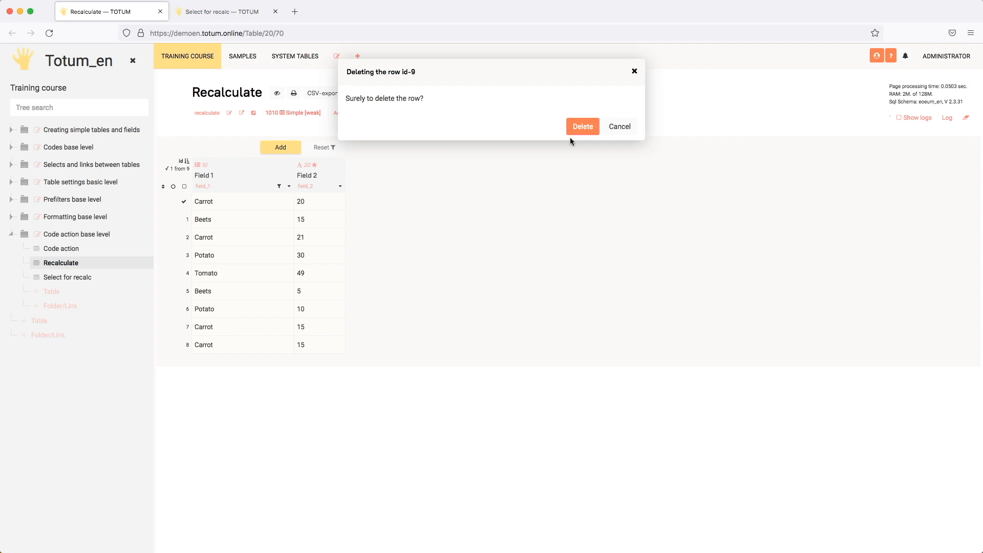
left_click(583, 126)
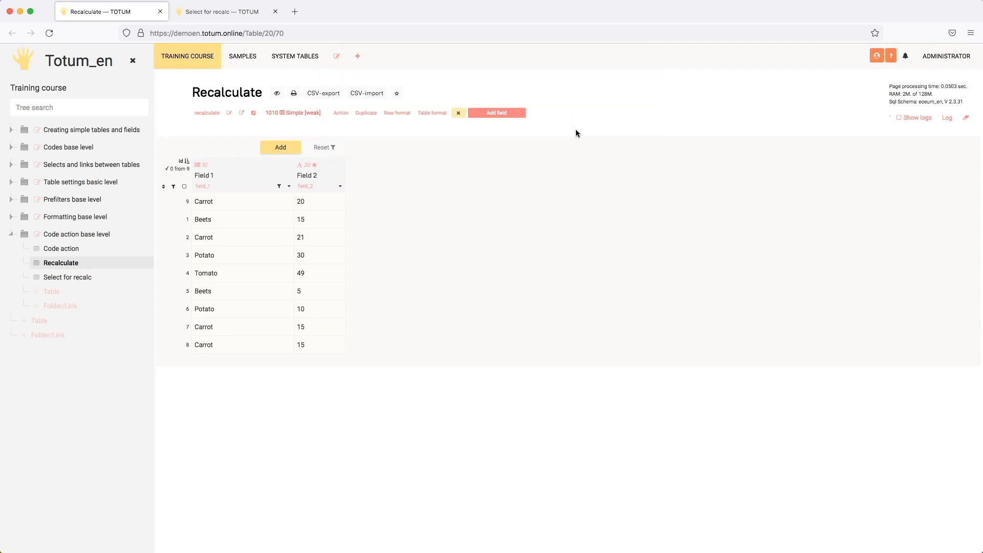
left_click(239, 14)
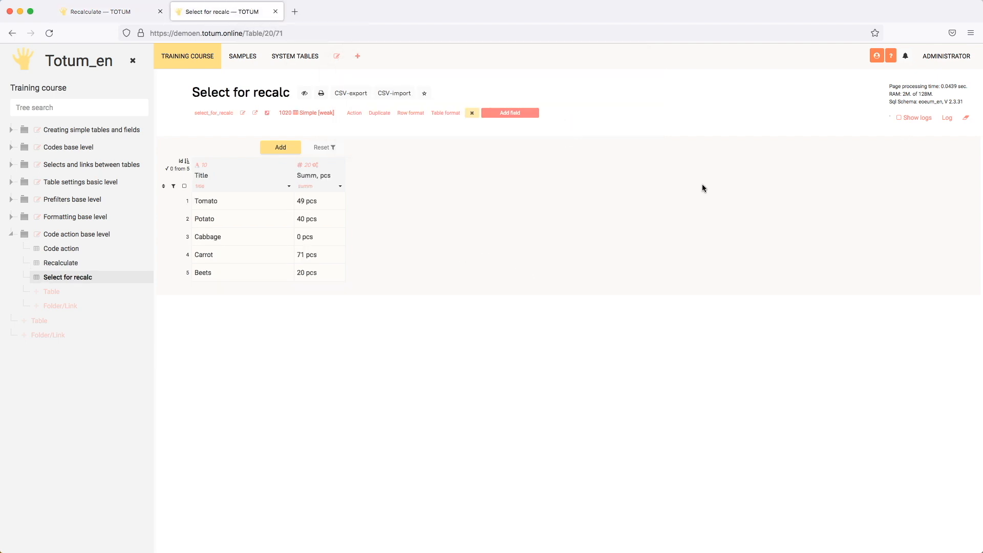
Open the settings of Field 2 in Recalculate and examine the where condition of its action code against the Select for recalc table.
left_click(132, 13)
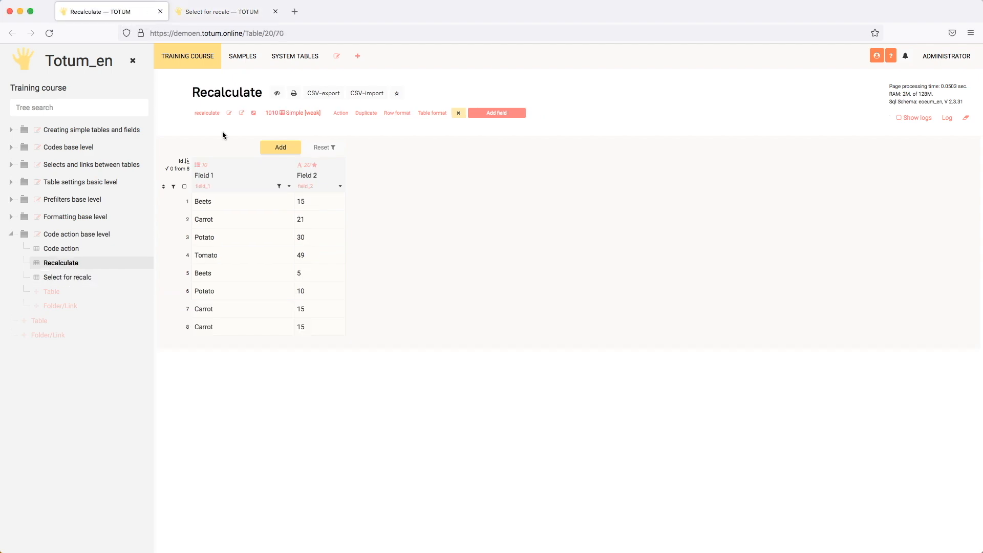
left_click(341, 187)
scroll(429, 299, "down", 12)
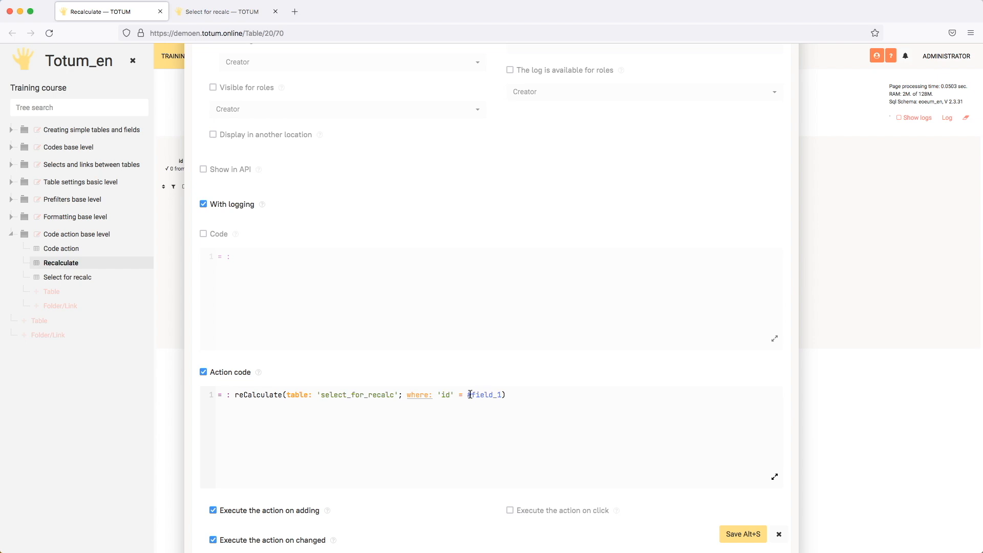
left_click_drag(468, 394, 498, 393)
left_click_drag(416, 395, 494, 395)
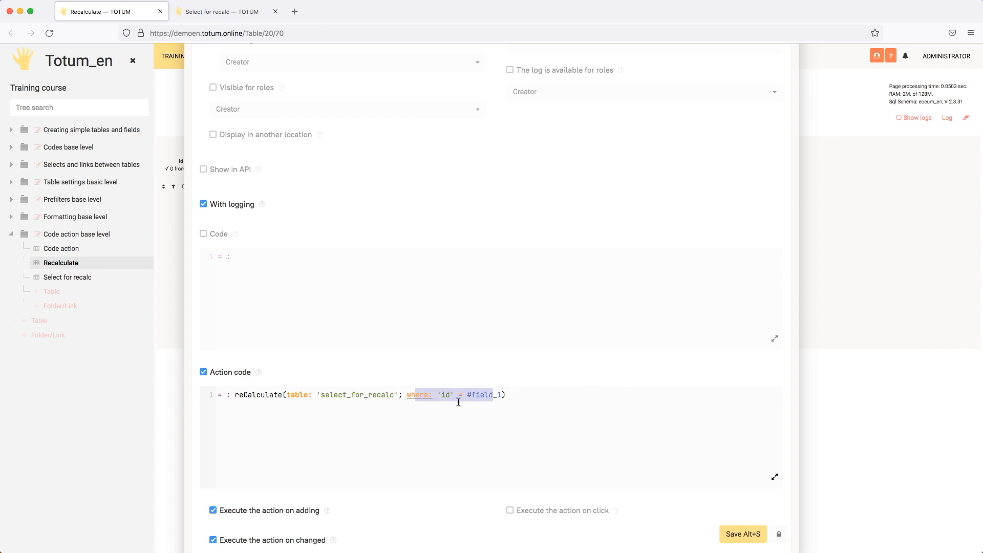
left_click(229, 14)
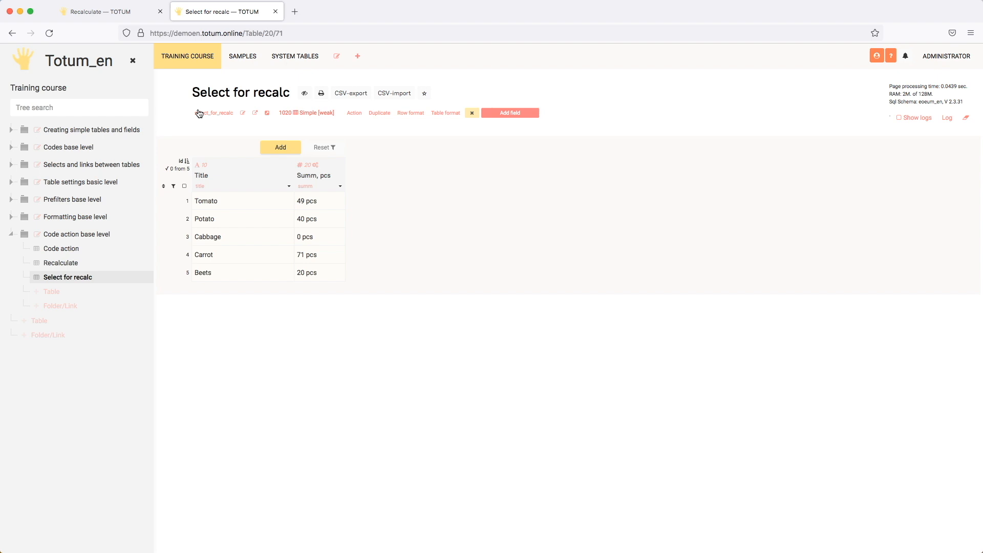
left_click(130, 18)
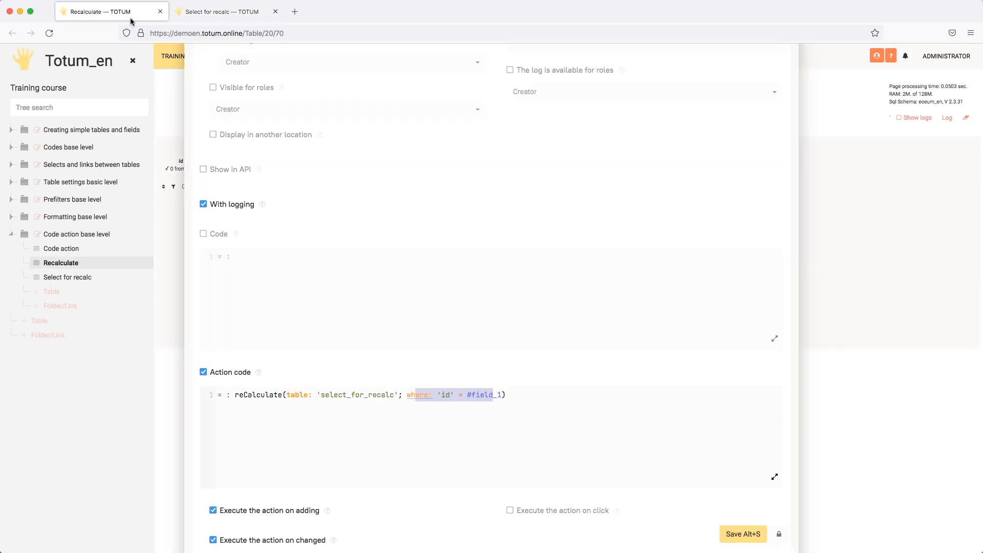
Change the where condition of the reCalculate function to 'id' != 0.
left_click(460, 394)
type("!")
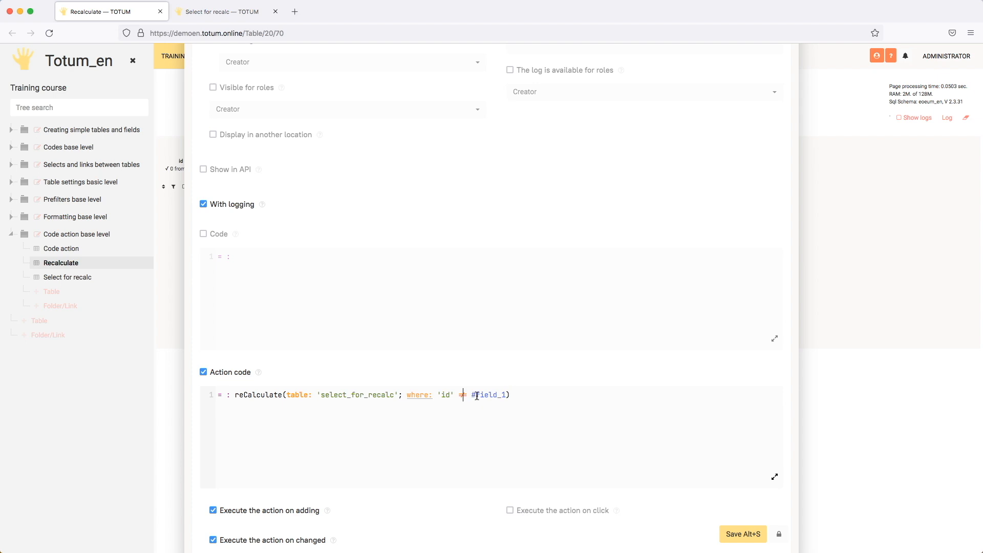
left_click_drag(472, 394, 506, 393)
type("0")
left_click(474, 394)
Delete the where parameter from the reCalculate function and re-enter it as where: 'id' #field_1.
left_click_drag(402, 395, 475, 394)
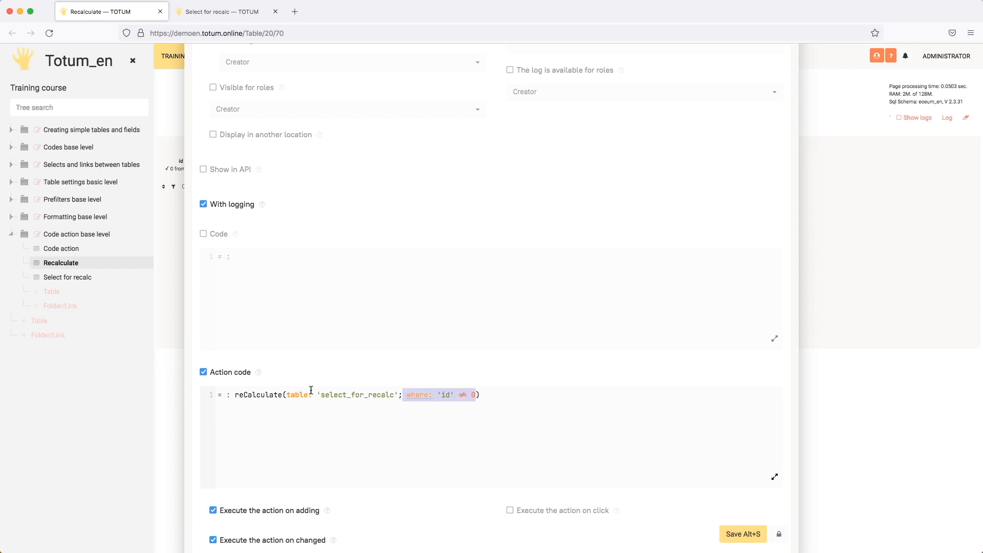
key("BackSpace")
key("BackSpace")
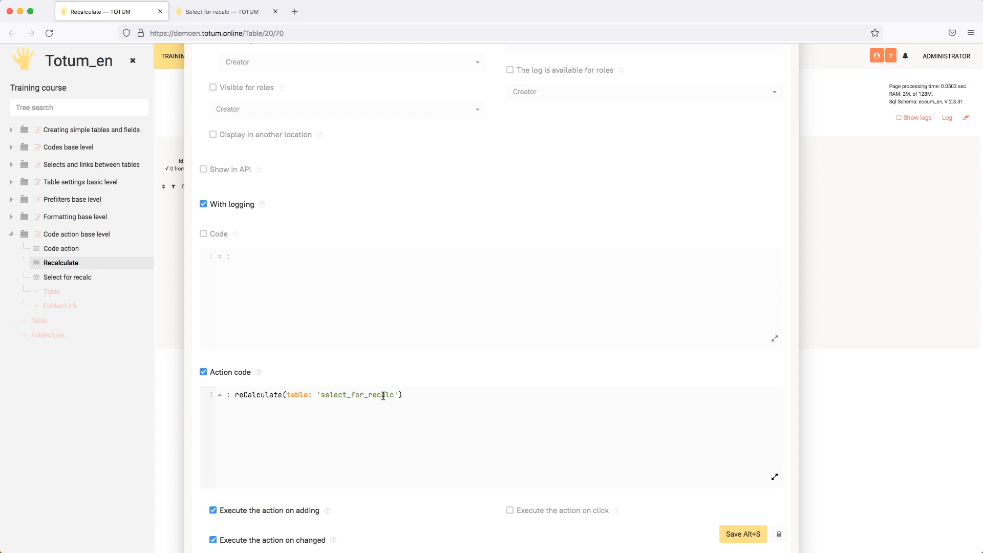
type("where: 'id' #f")
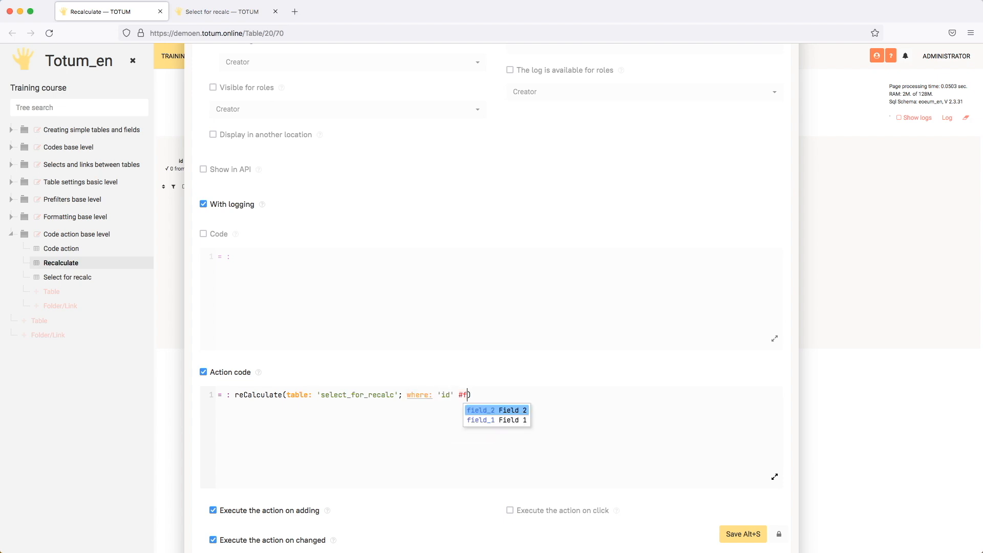
key("Down")
key("Return")
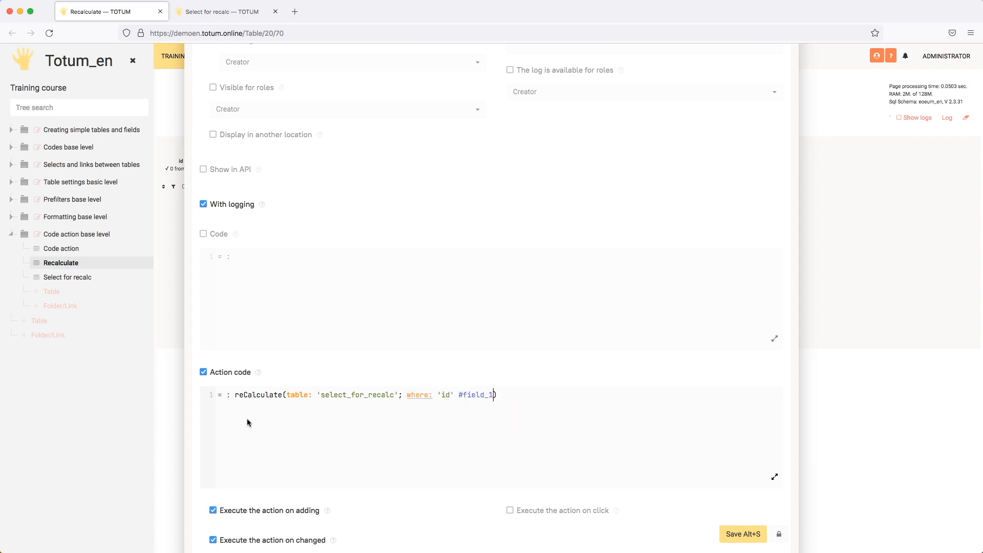
Label the existing reCalculate line in the action code as a1=: so it runs on adding.
scroll(256, 430, "down", 2)
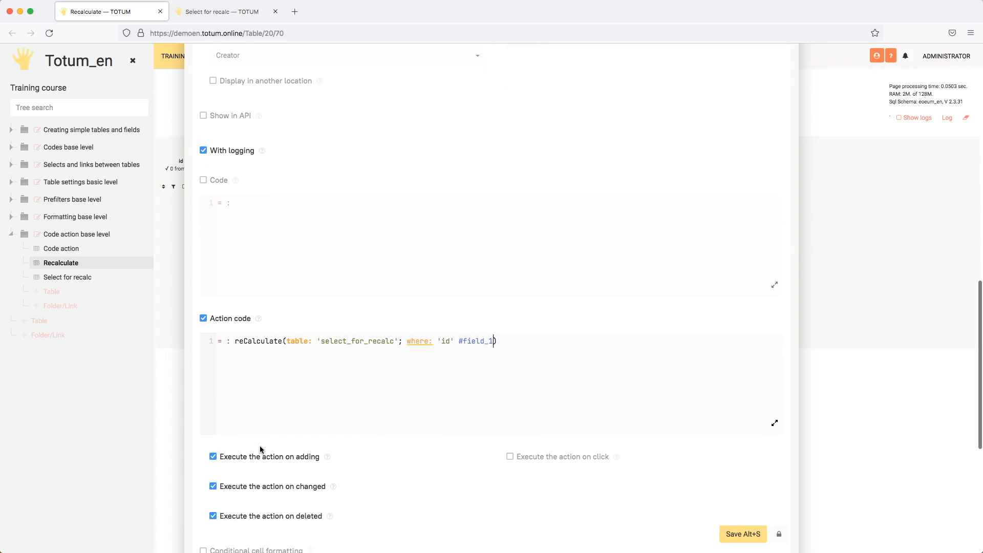
left_click(217, 341)
type("a1")
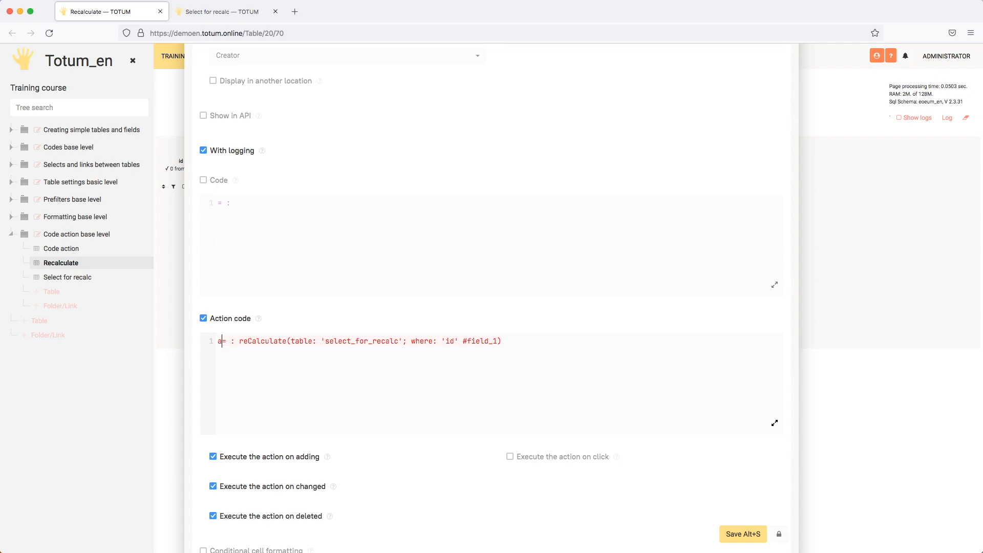
key("BackSpace")
Add a dl1=: line below the a1 line containing a copy of its reCalculate function.
left_click(266, 383)
left_click_drag(239, 341, 509, 341)
key("ctrl+c")
left_click(333, 367)
key("ctrl+v")
Change the field reference in the dl1 line's where condition to #old.field_1.
left_click(472, 368)
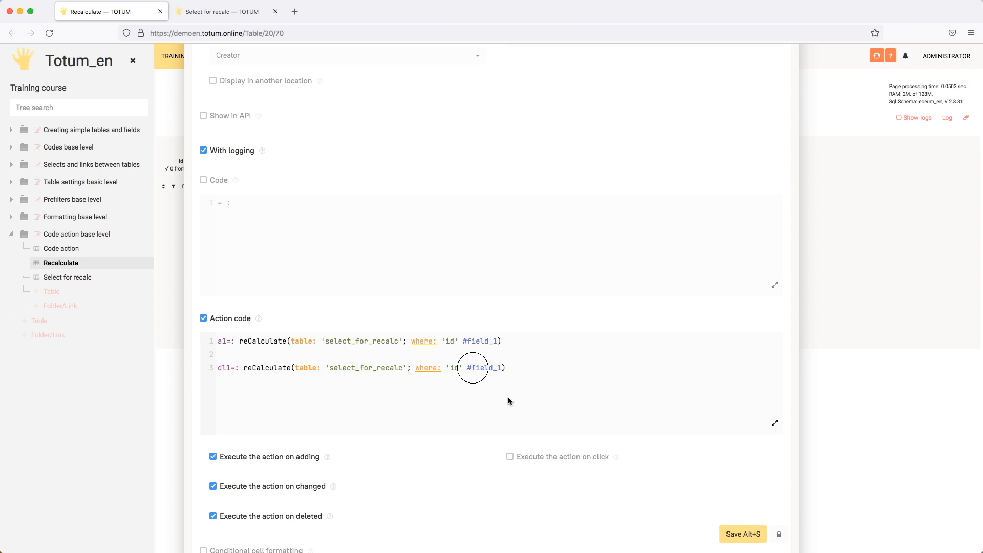
type("old.")
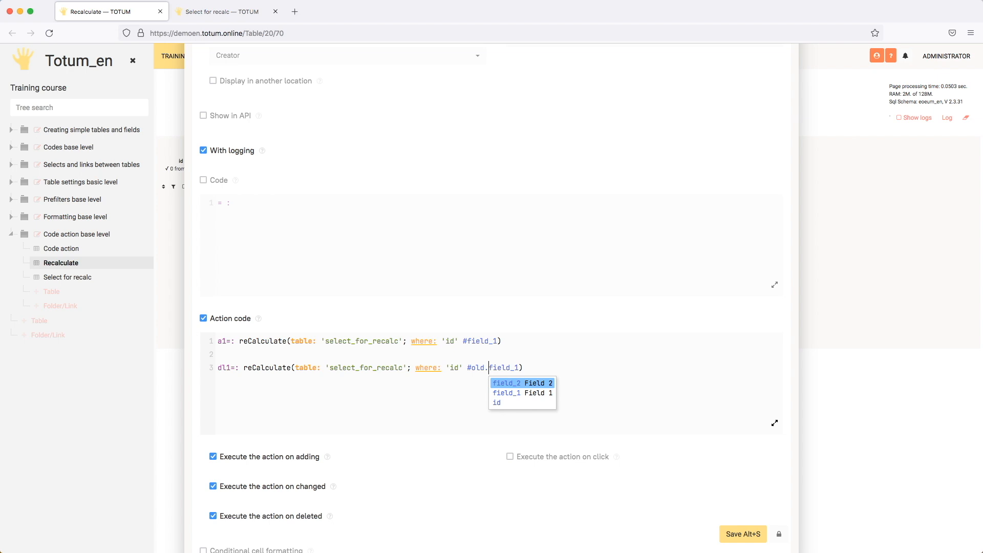
left_click(477, 368)
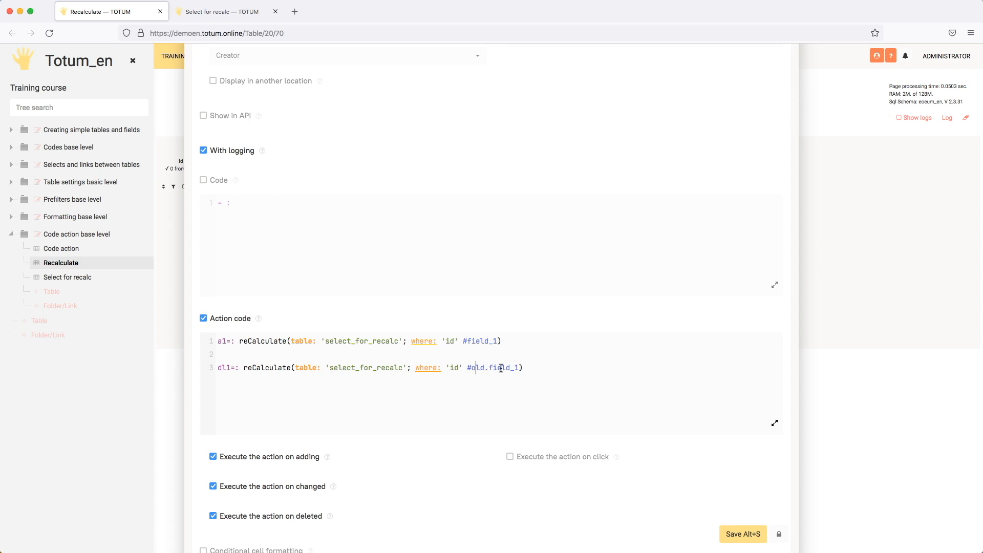
Insert the missing = after 'id' in the where conditions of both the a1 and dl1 action code lines.
left_click(460, 341)
type("=")
left_click(466, 367)
type("=")
double_click(484, 368)
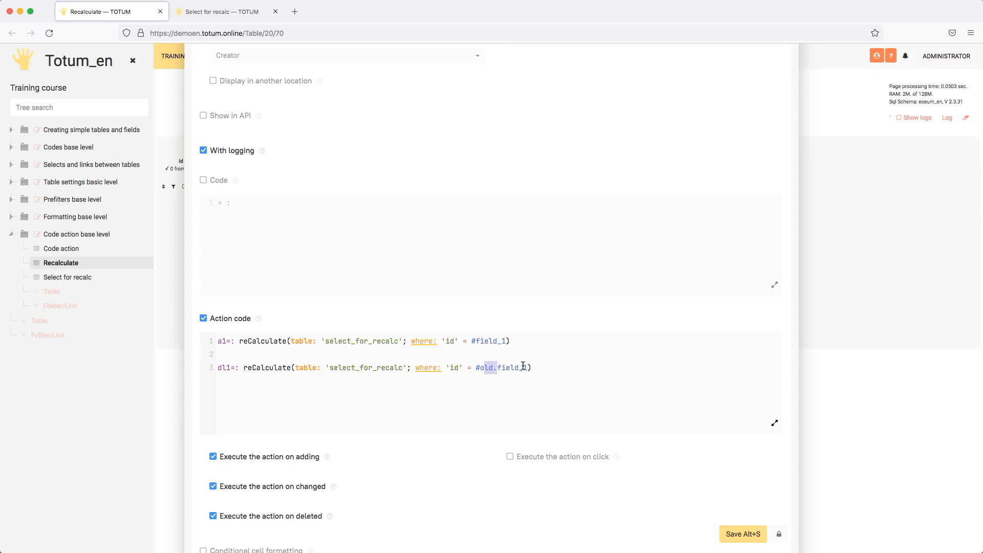
Try a d: line with $#nfv changed to $#onfv below the dl1 line, and undo it.
left_click(503, 398)
type("d: $#nfv")
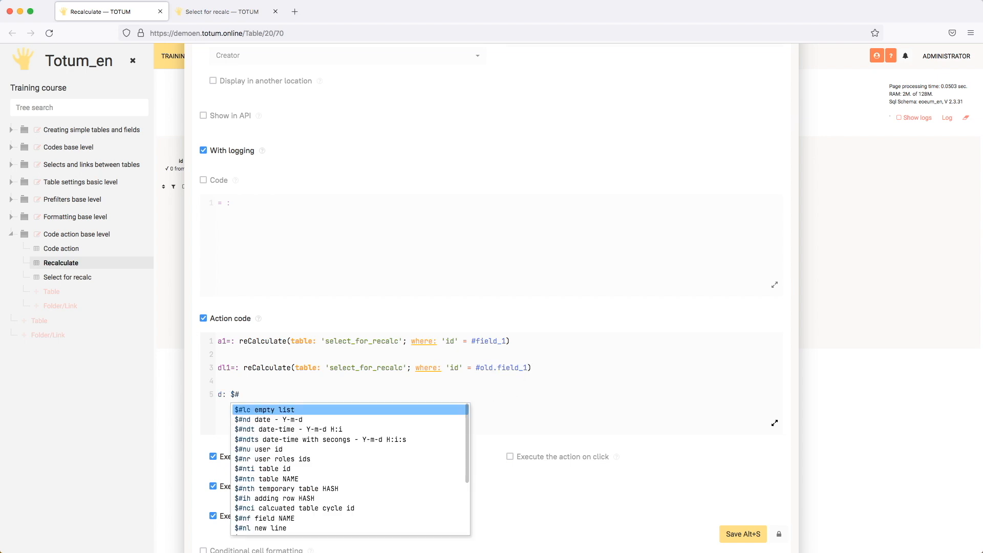
key("Left")
key("Left")
key("Left")
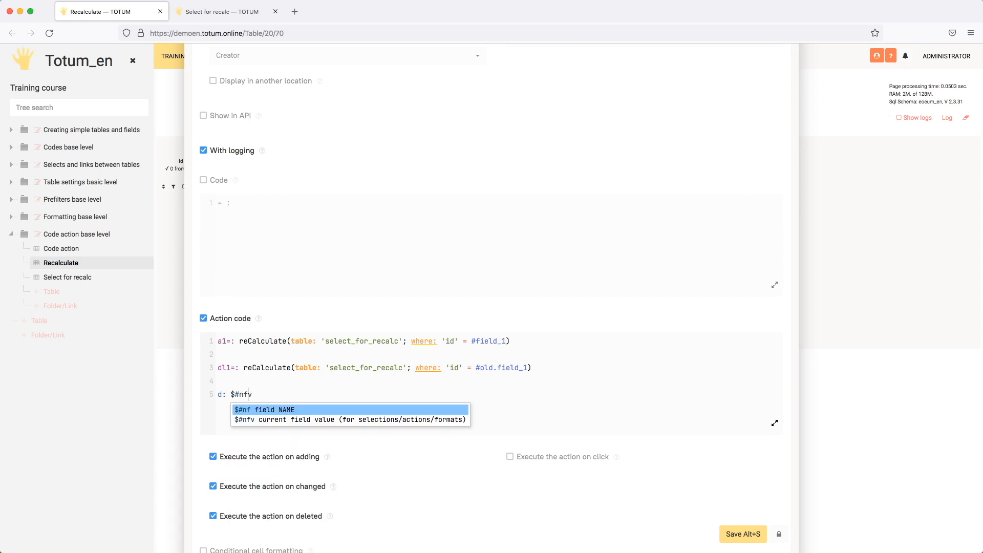
type("o")
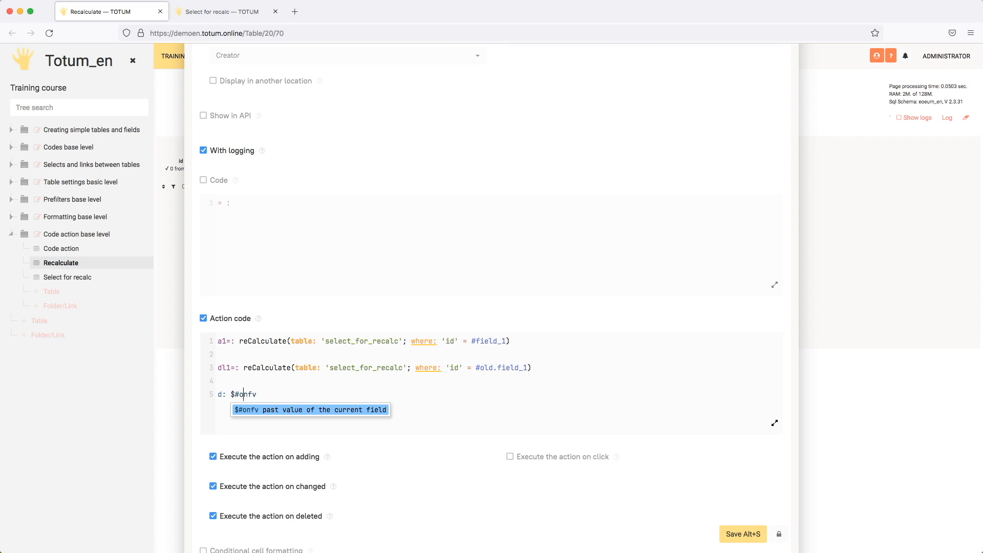
key("super+z")
key("super+z")
key("super+z")
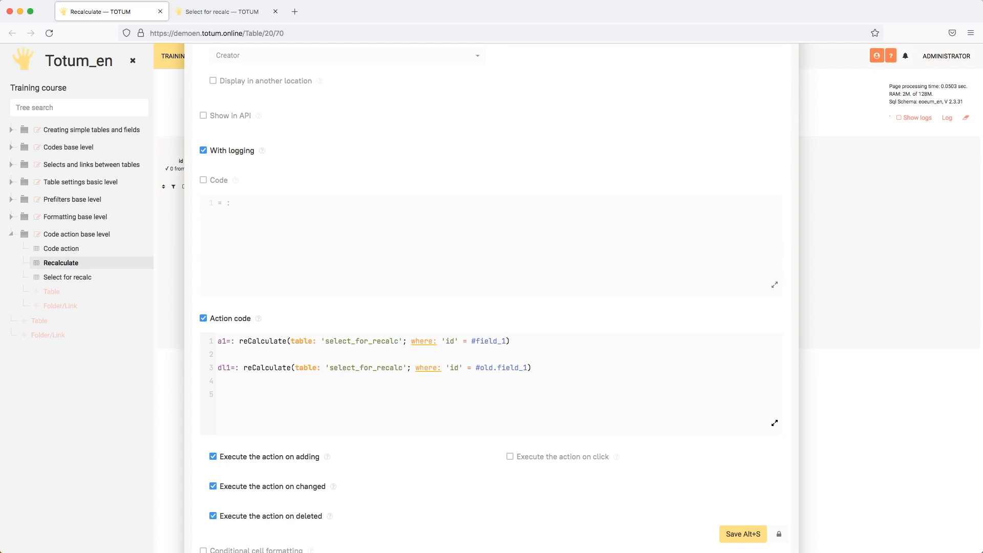
Save Field 2's settings with the a1 and dl1 action code lines.
left_click_drag(219, 342, 564, 335)
left_click(564, 335)
left_click(745, 534)
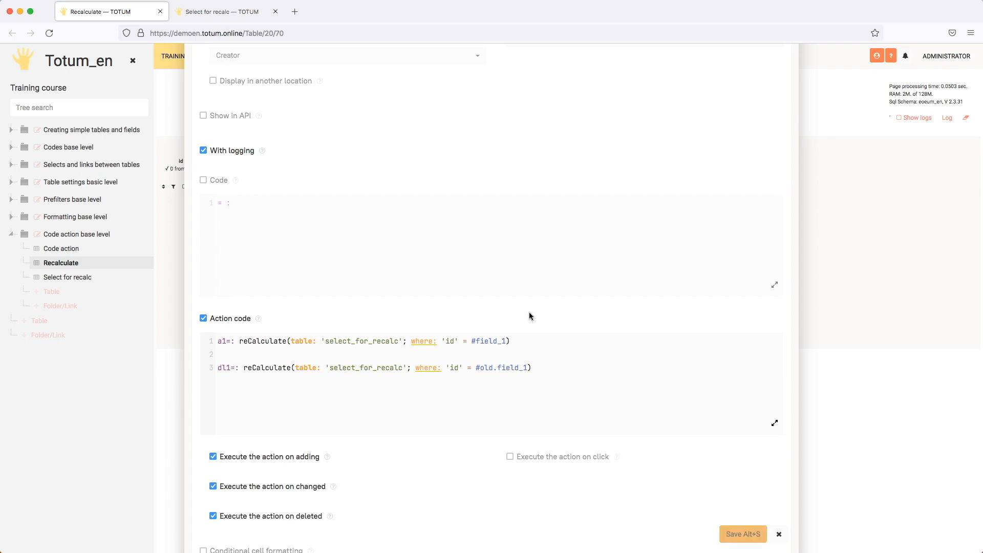
Add a row to the Recalculate table with Field 1 set to Carrot and Field 2 set to 10.
left_click(279, 148)
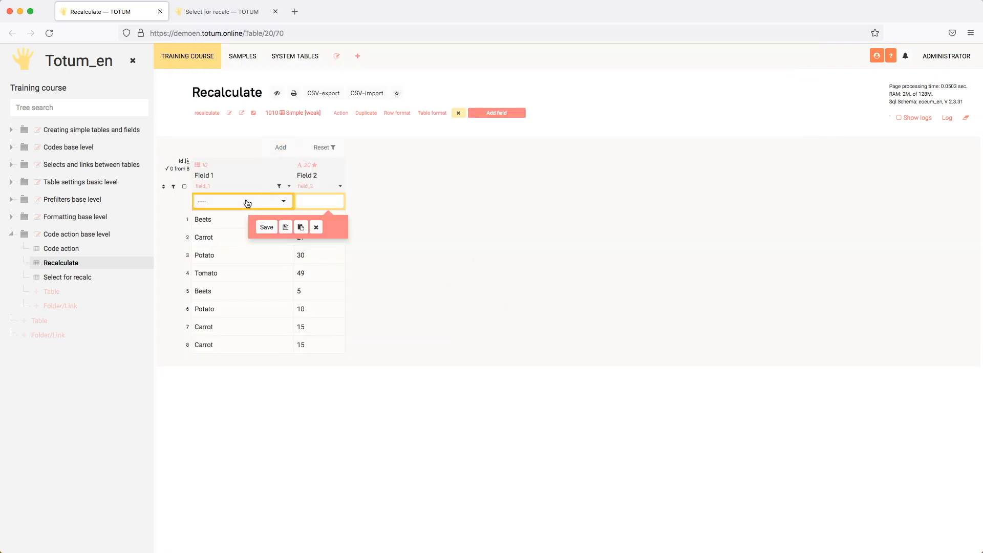
left_click(247, 203)
left_click(239, 264)
left_click(320, 205)
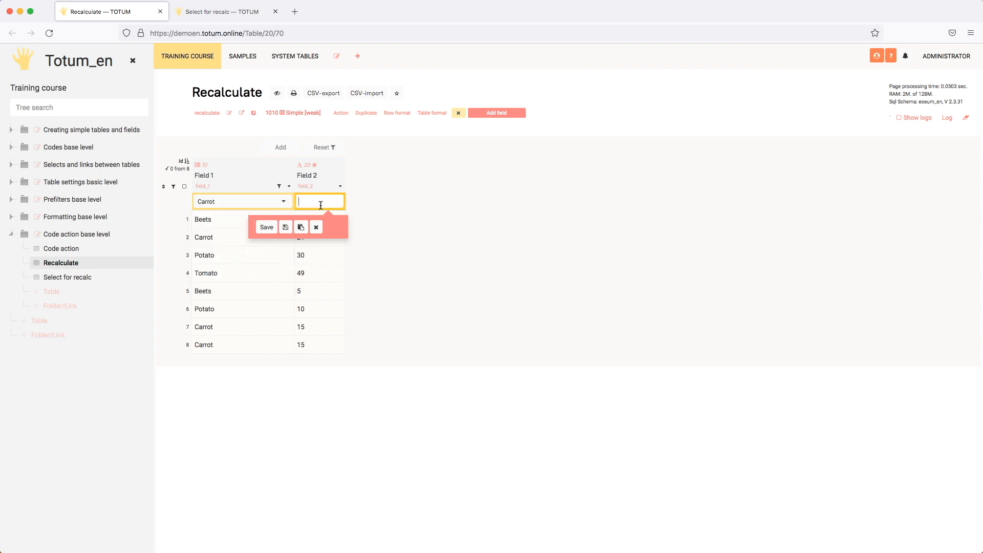
left_click(273, 228)
Refresh the Select for recalc table and check the Carrot sum after the added row.
left_click(231, 12)
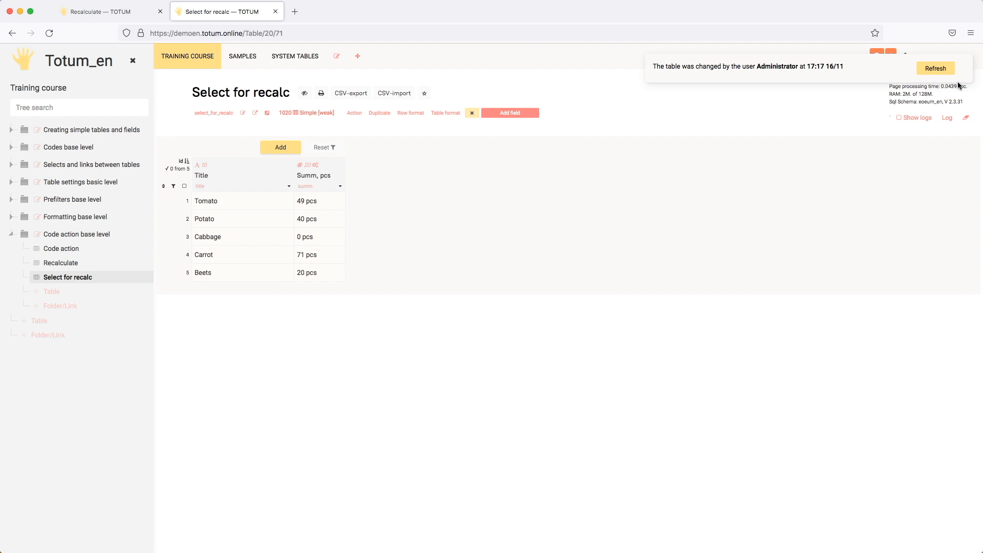
left_click(937, 68)
left_click(325, 254)
Delete the newly added Carrot row from Recalculate and refresh Select for recalc to check its sum.
left_click(120, 10)
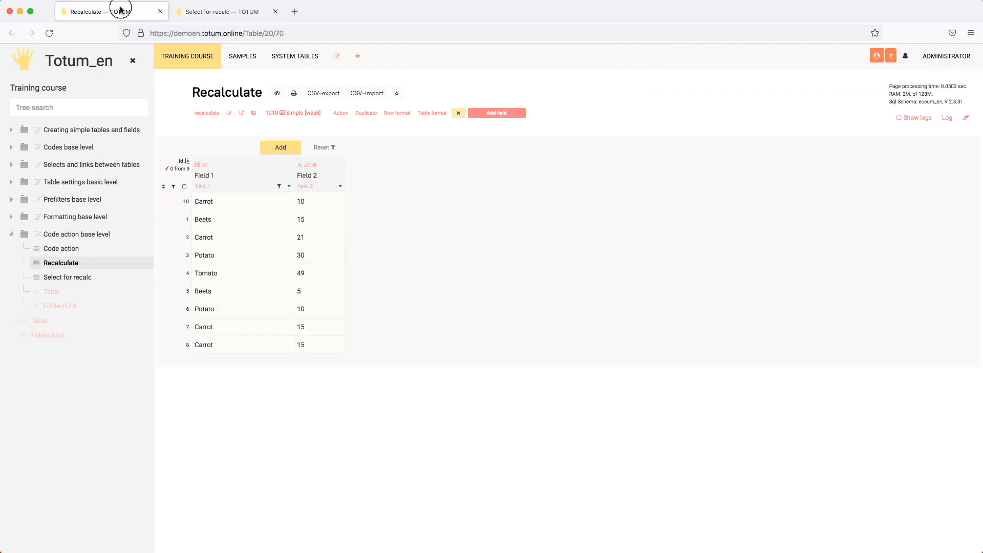
left_click(175, 202)
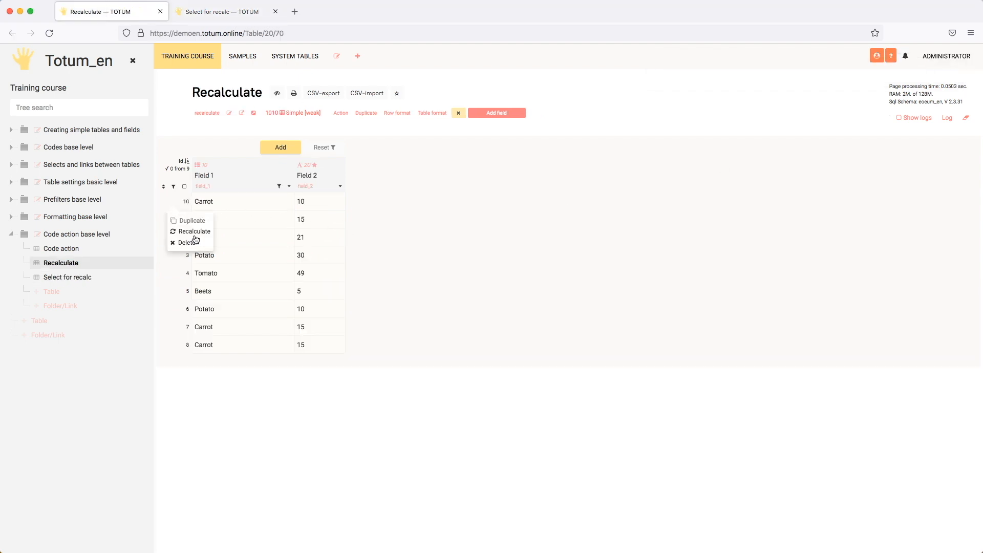
left_click(190, 242)
left_click(583, 125)
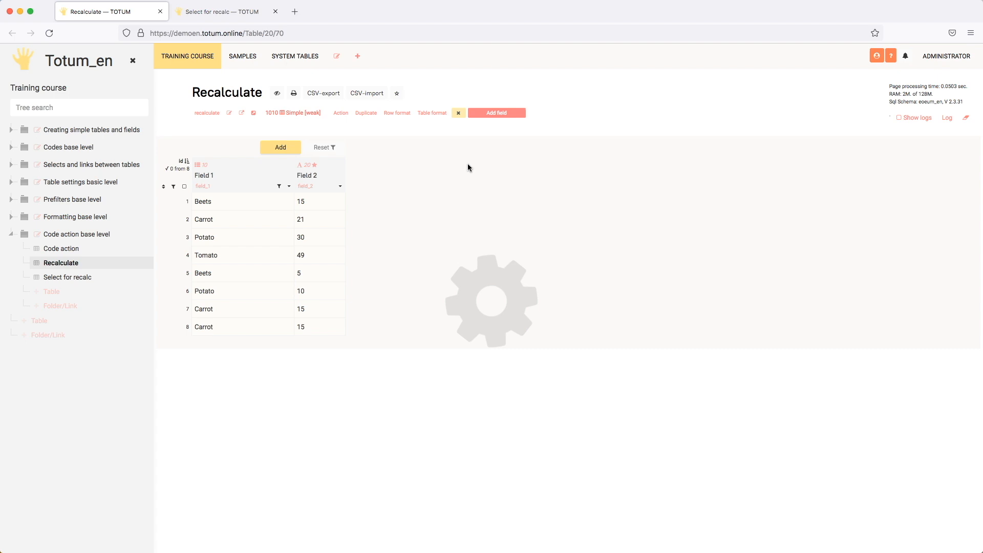
left_click(220, 20)
left_click(928, 75)
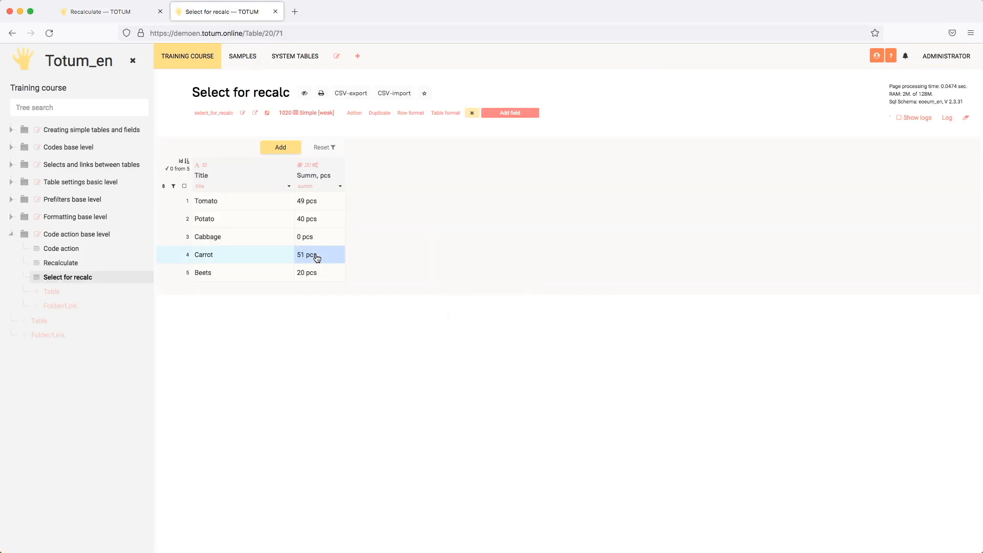
Set the Summ field's code in Select for recalc to execute only when adding, and save the field.
left_click(342, 187)
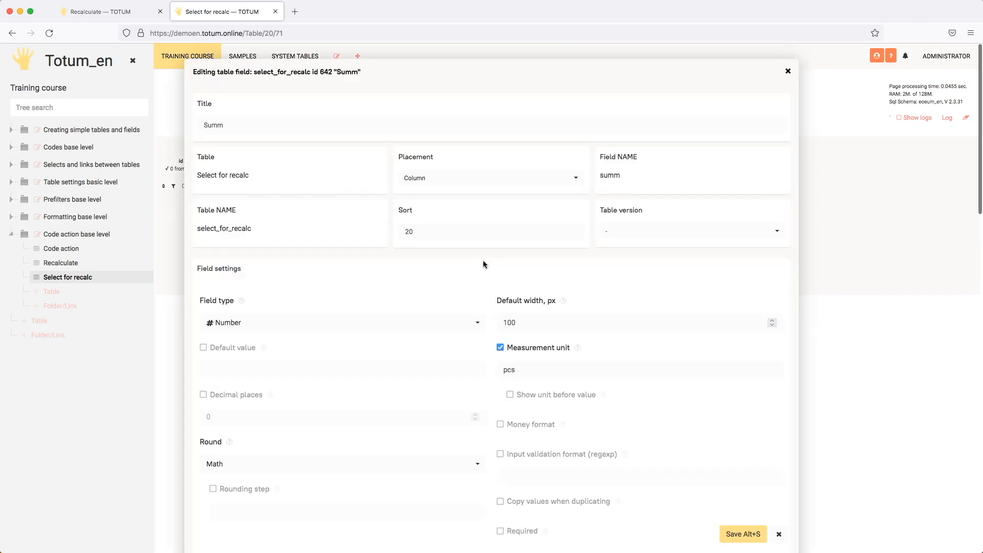
scroll(484, 261, "down", 10)
scroll(481, 260, "down", 5)
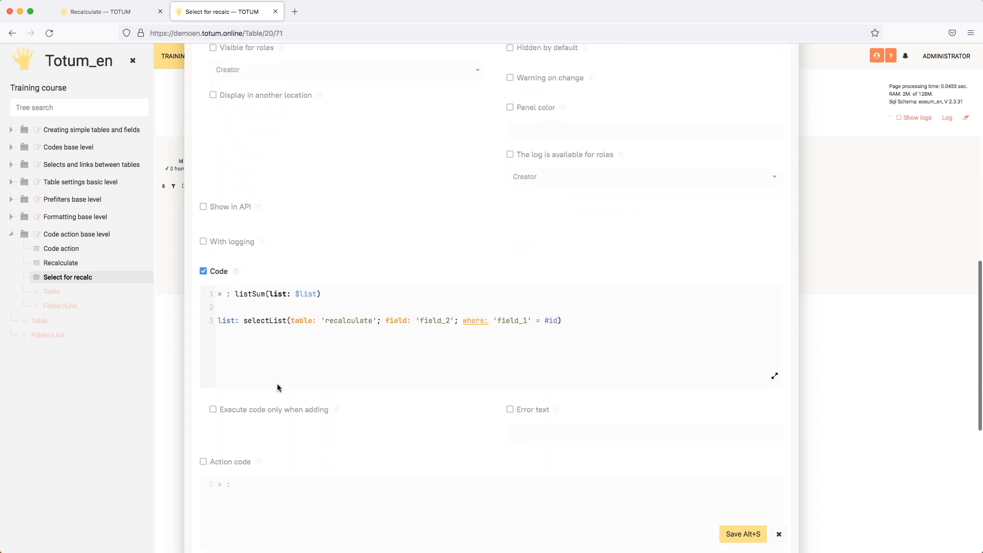
left_click(248, 410)
left_click(740, 534)
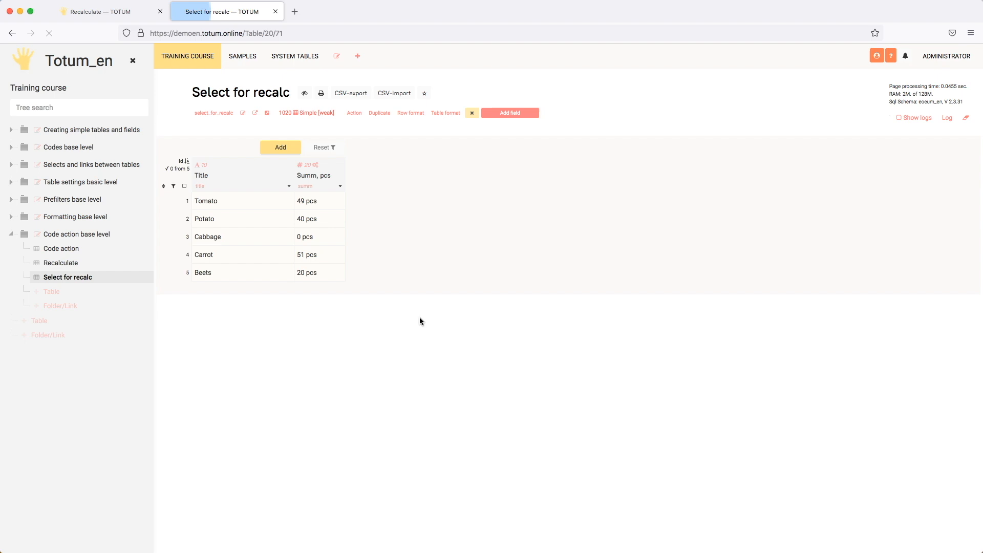
Select all rows of the Select for recalc table and recalculate them.
left_click(184, 186)
left_click(173, 200)
left_click(179, 228)
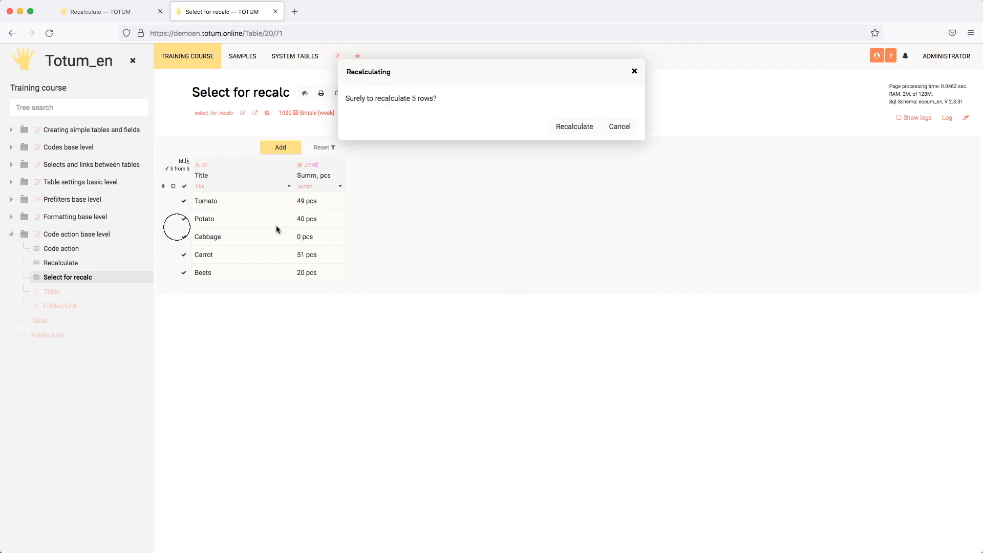
left_click(552, 127)
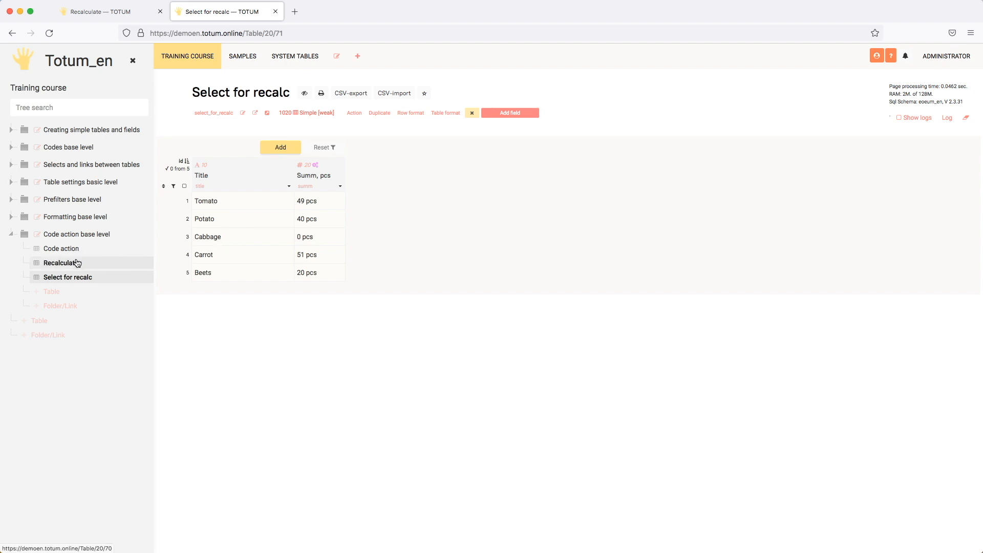
left_click(110, 14)
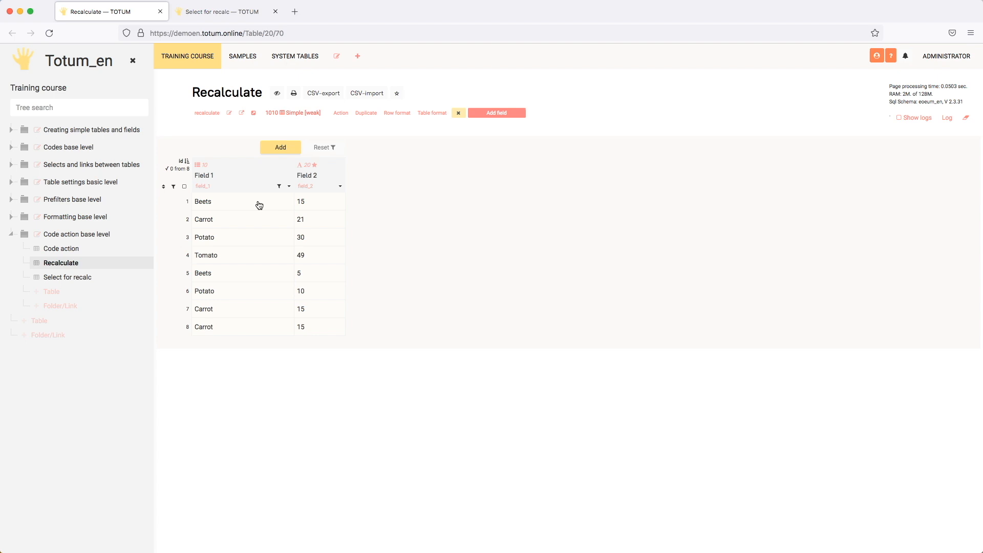
left_click(220, 11)
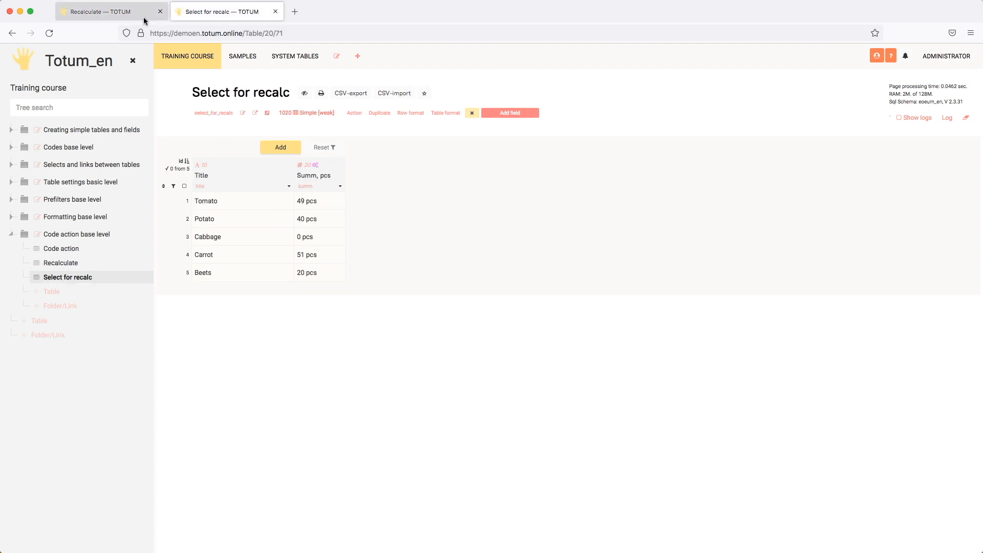
left_click(132, 12)
left_click(337, 189)
scroll(529, 281, "down", 4)
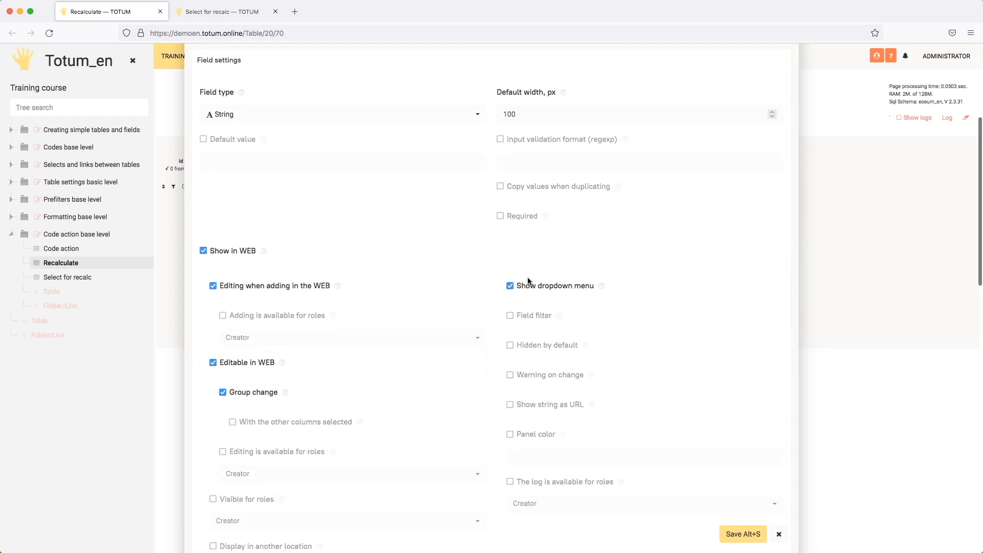
key("Escape")
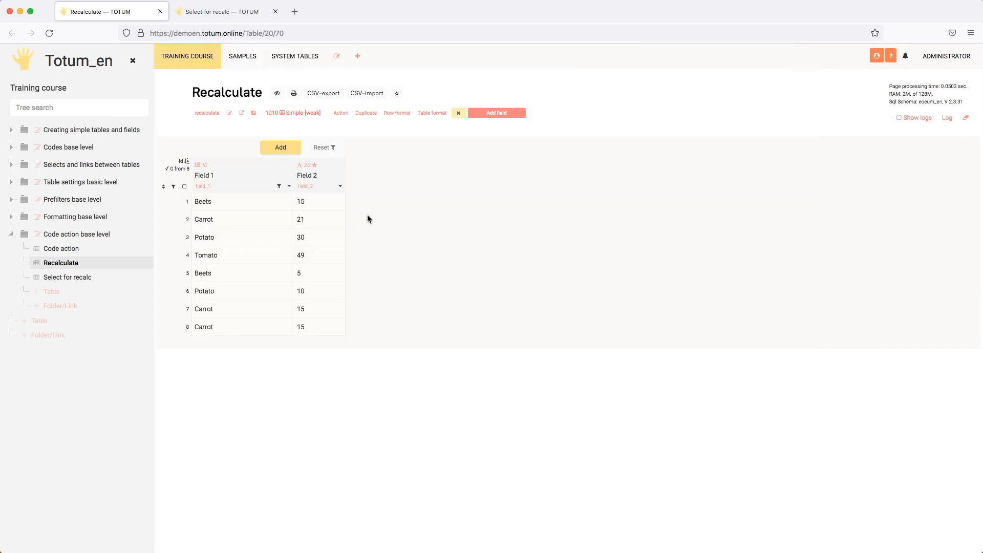
Add another test row to Recalculate with Carrot in Field 1 and 10 in Field 2.
left_click(287, 150)
left_click(256, 199)
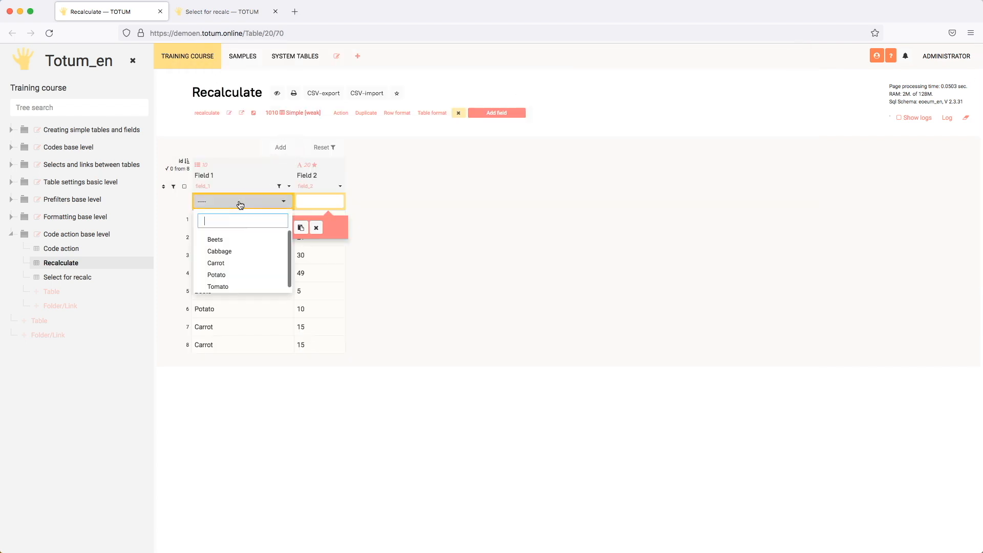
left_click(231, 264)
left_click(301, 204)
type("10")
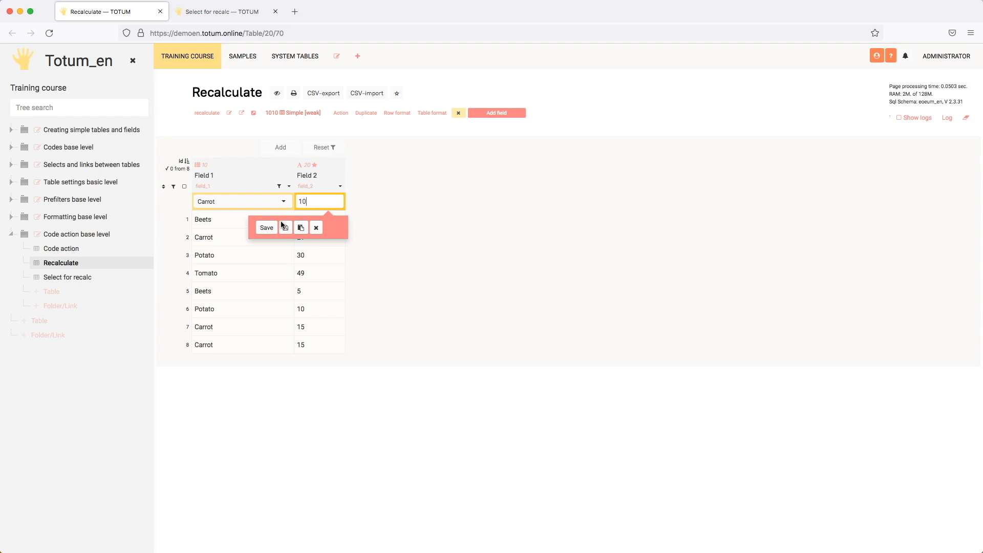
left_click(266, 227)
Recalculate only the Carrot row in the Select for recalc table.
left_click(209, 13)
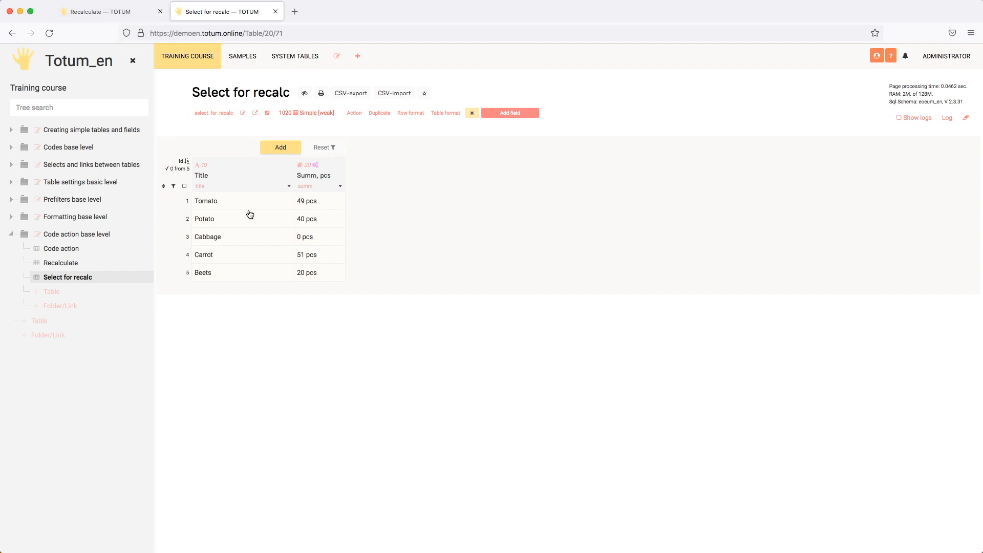
left_click(173, 256)
left_click(183, 285)
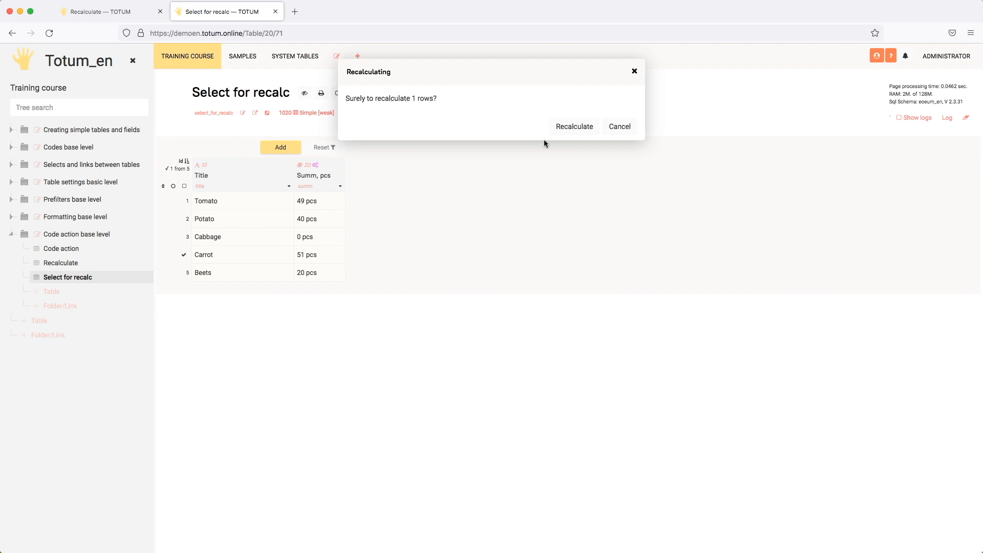
left_click(587, 126)
Delete the new Carrot row with value 10 from the Recalculate table.
left_click(142, 20)
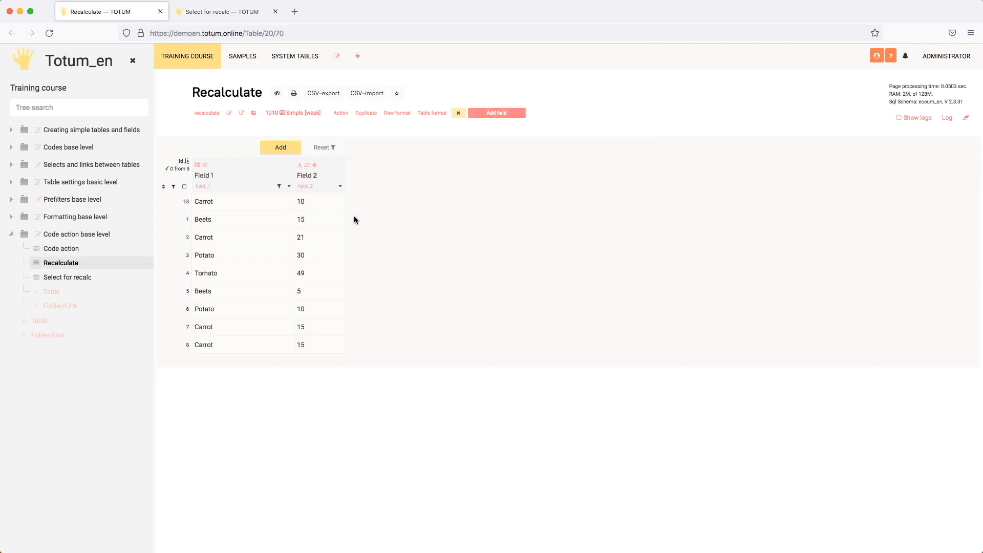
left_click(174, 202)
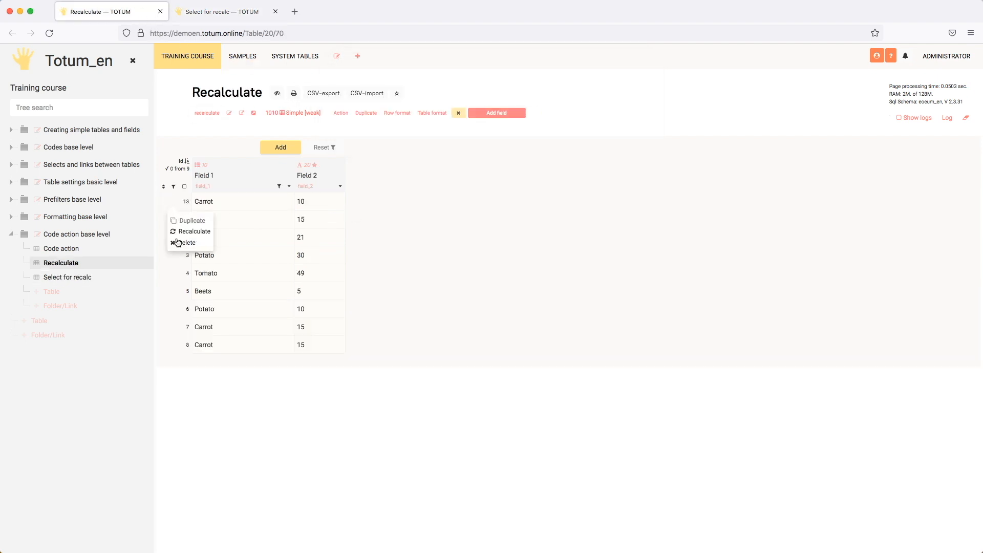
left_click(178, 244)
left_click(584, 126)
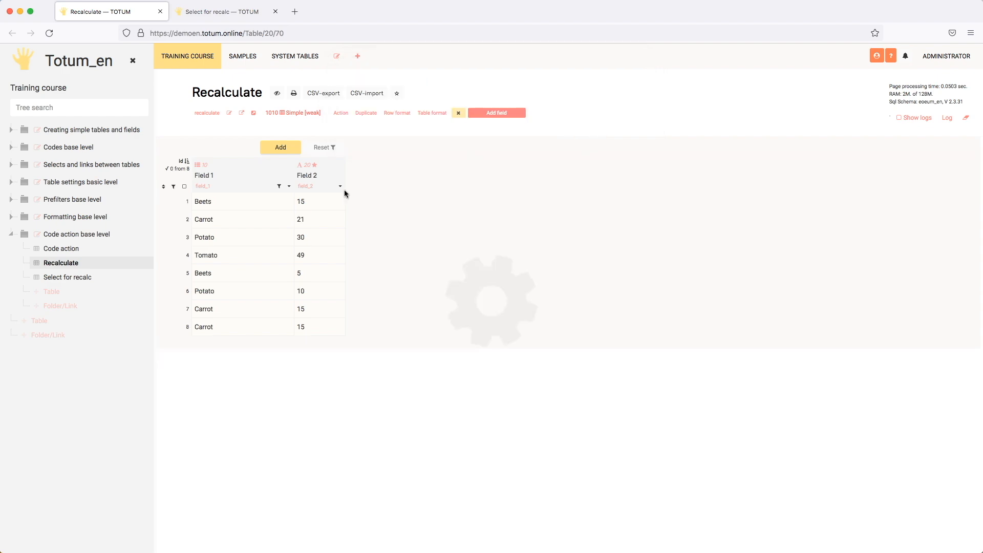
Add the parameter field: 'summ' to the a1 line's reCalculate function in Field 2's action code.
left_click(340, 189)
scroll(456, 247, "down", 15)
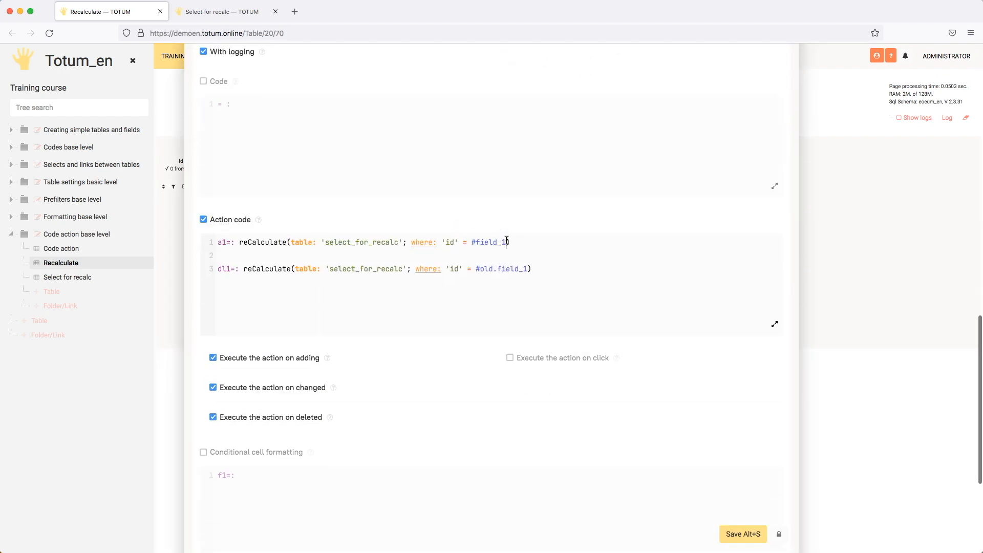
type("; ")
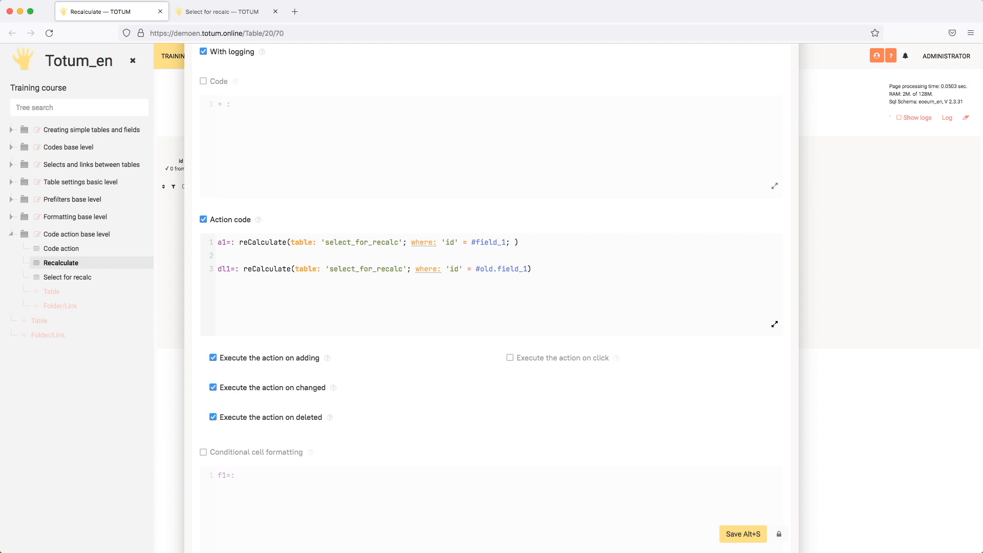
type("field: '")
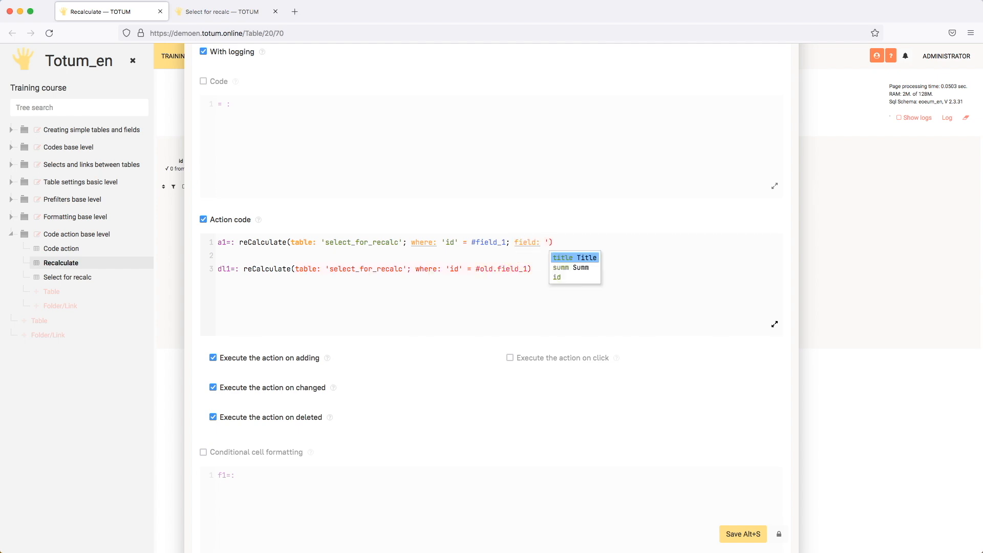
key("Down")
key("Return")
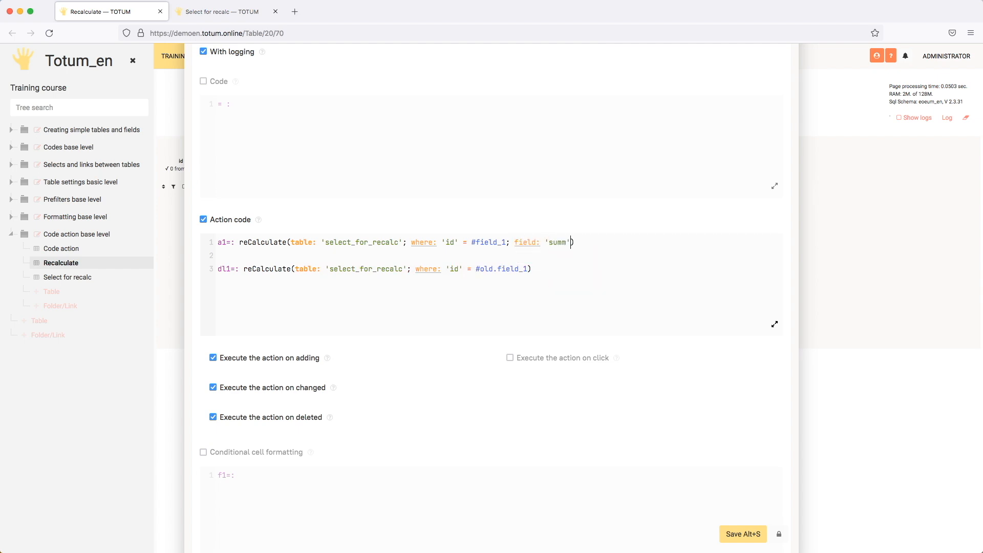
Copy the field: 'summ' parameter into the dl1 line's reCalculate function after #old.field_1.
left_click_drag(514, 241, 570, 242)
key("ctrl+c")
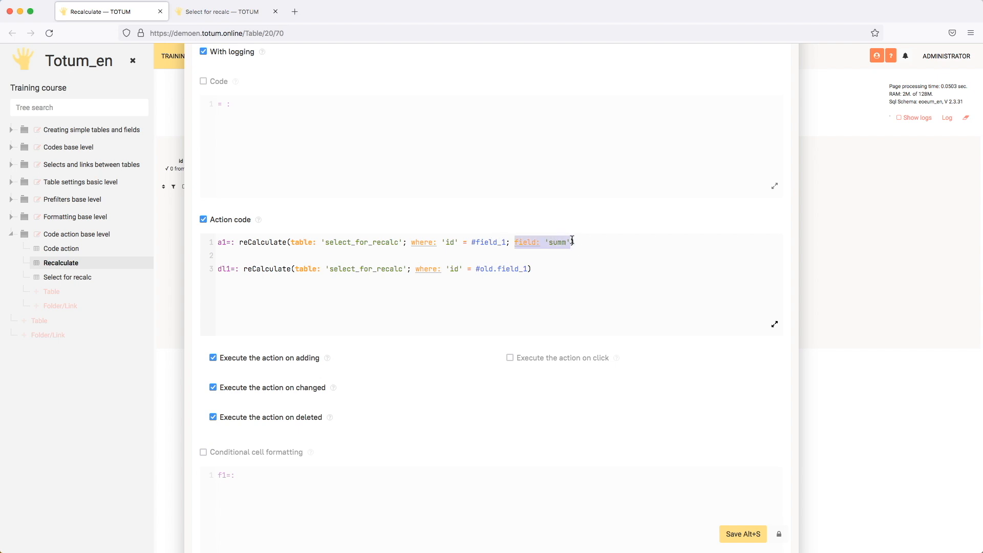
left_click(531, 269)
type(";")
key("ctrl+v")
left_click(505, 272)
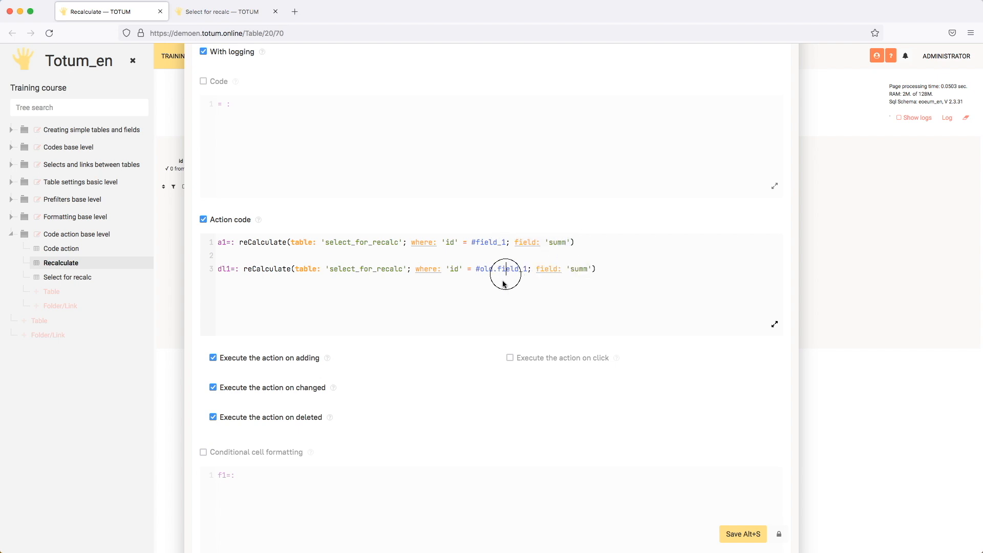
Save Field 2's settings and add a new Carrot row with Field 2 value 10 to the Recalculate table.
left_click(744, 535)
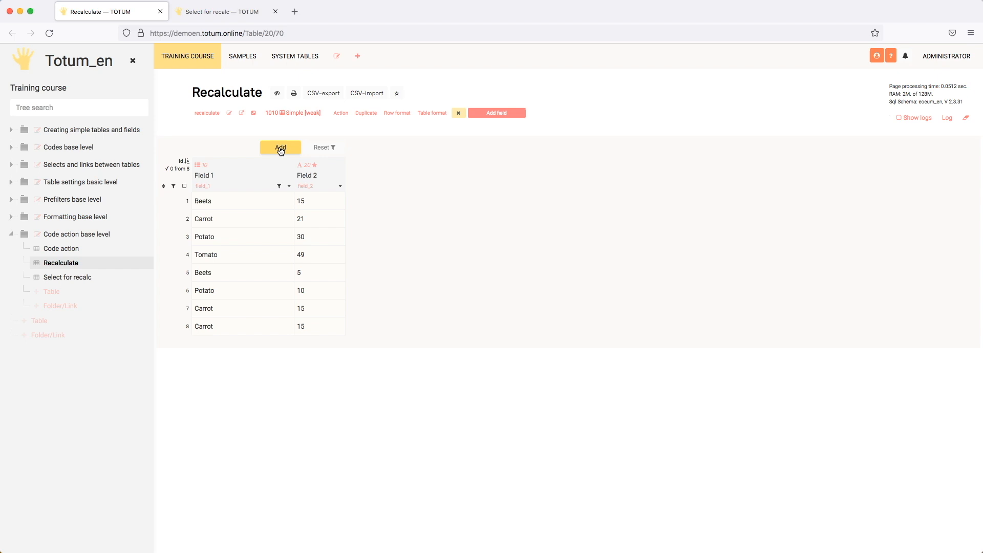
left_click(281, 147)
left_click(240, 202)
left_click(228, 260)
left_click(316, 201)
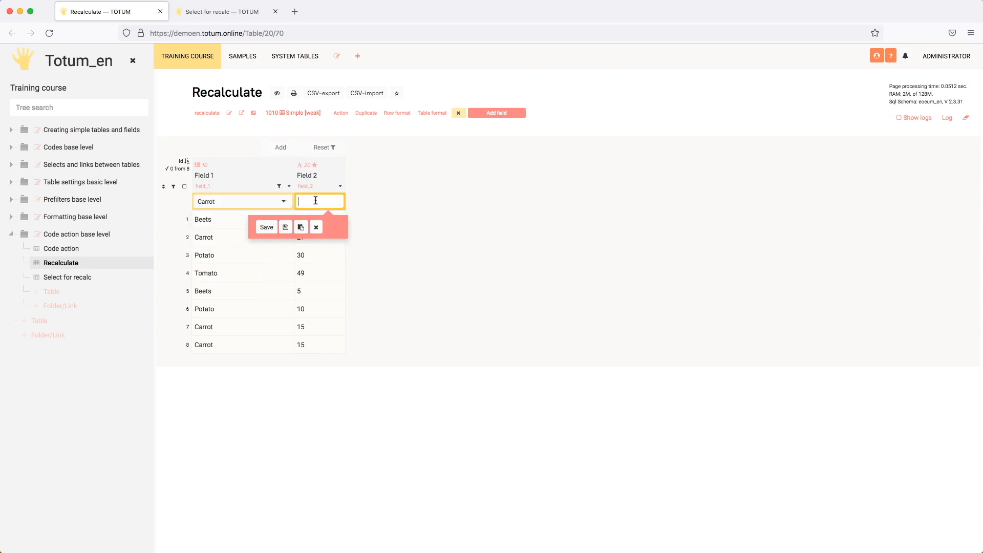
type("15")
left_click(267, 227)
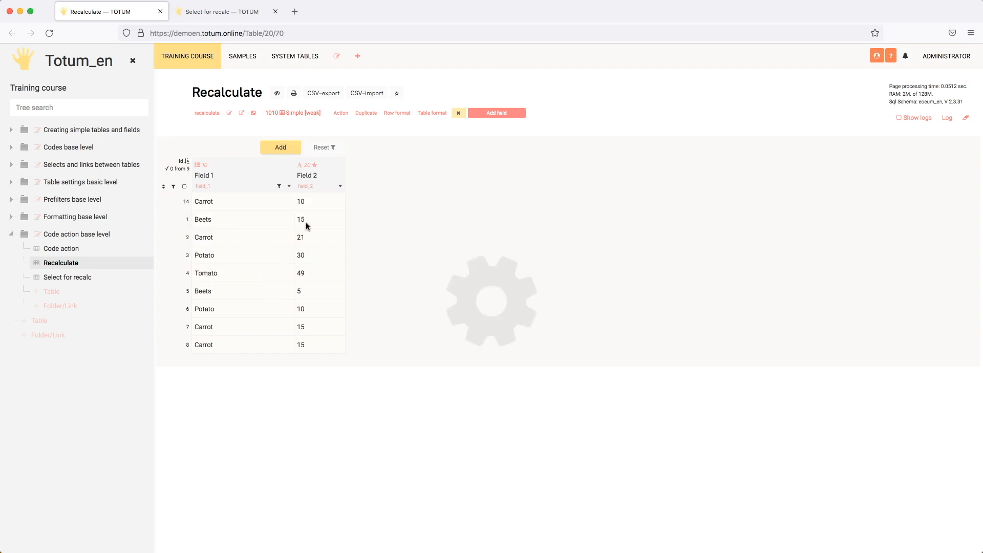
Check the Carrot sum in the Select for recalc table and recalculate only the Carrot row.
key("ctrl+Tab")
left_click(937, 69)
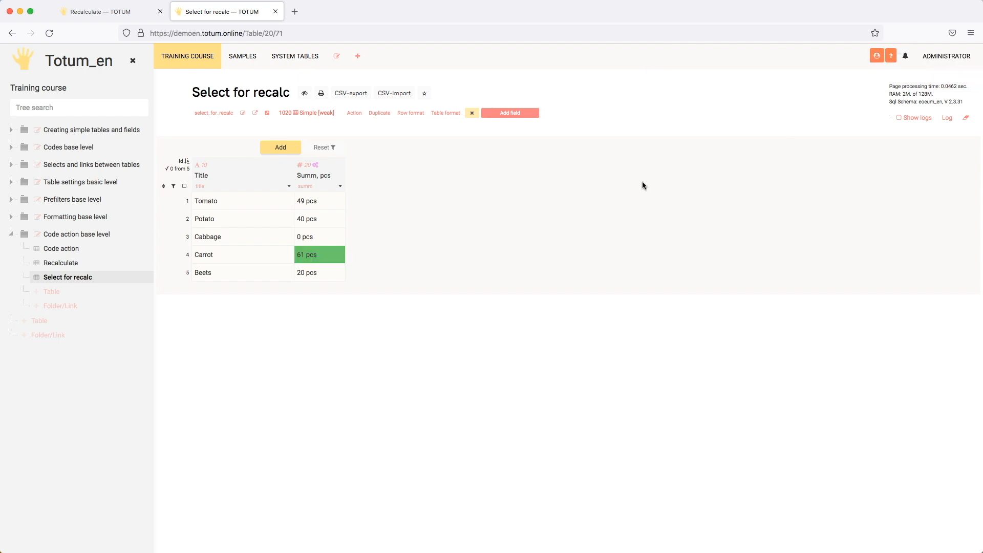
left_click(321, 259)
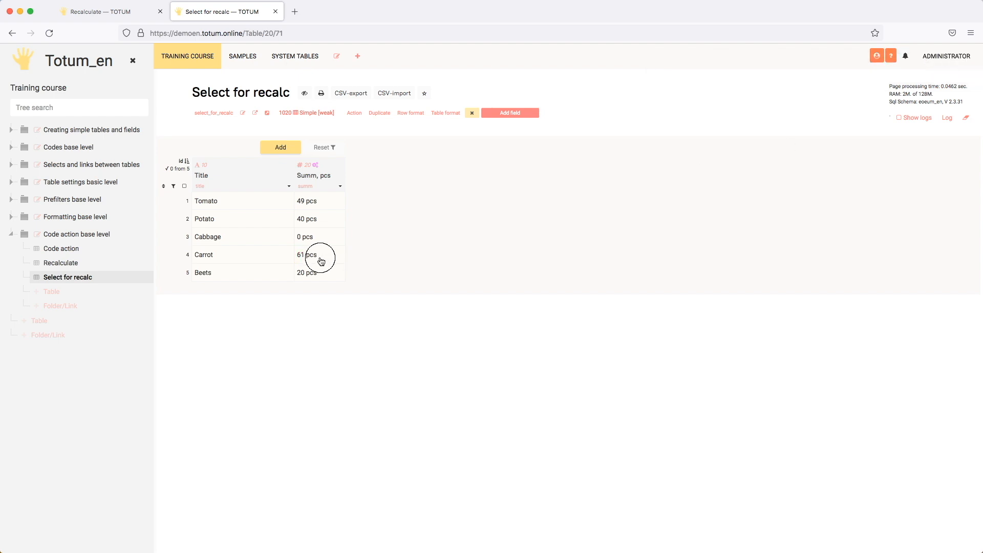
left_click(173, 255)
left_click(180, 284)
left_click(569, 127)
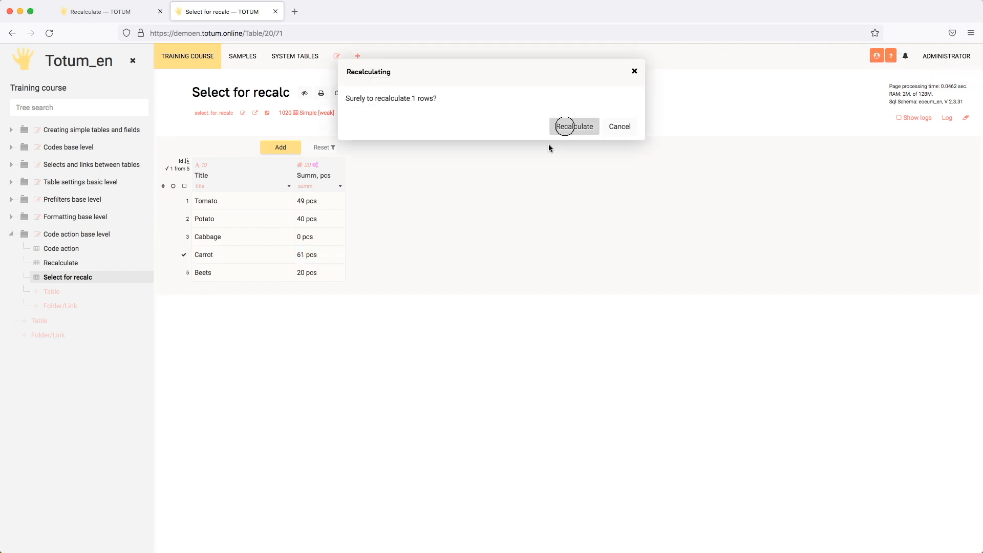
Turn off executing Field 2's action code on adding, changed and deleted in the Recalculate table, and save the field.
left_click(133, 15)
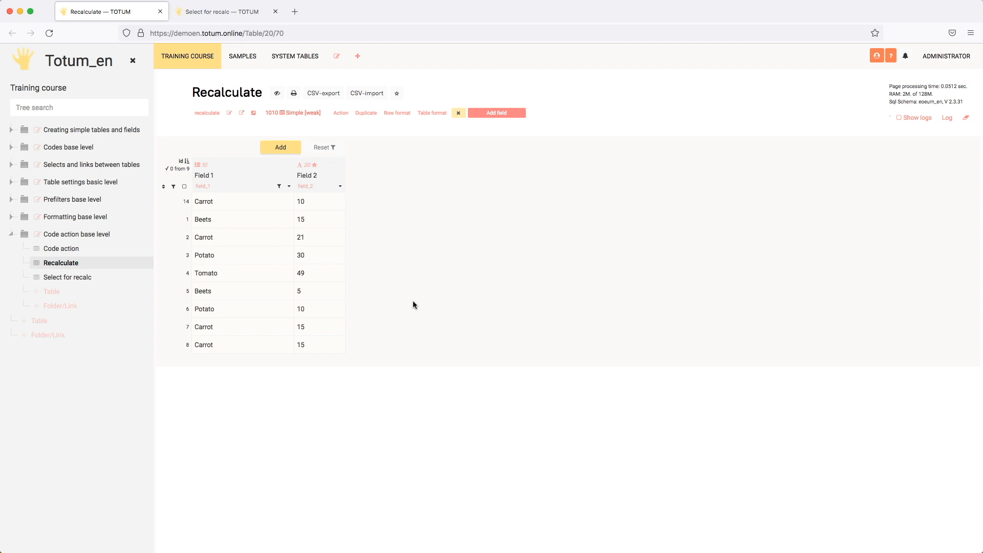
left_click(341, 188)
scroll(442, 376, "down", 15)
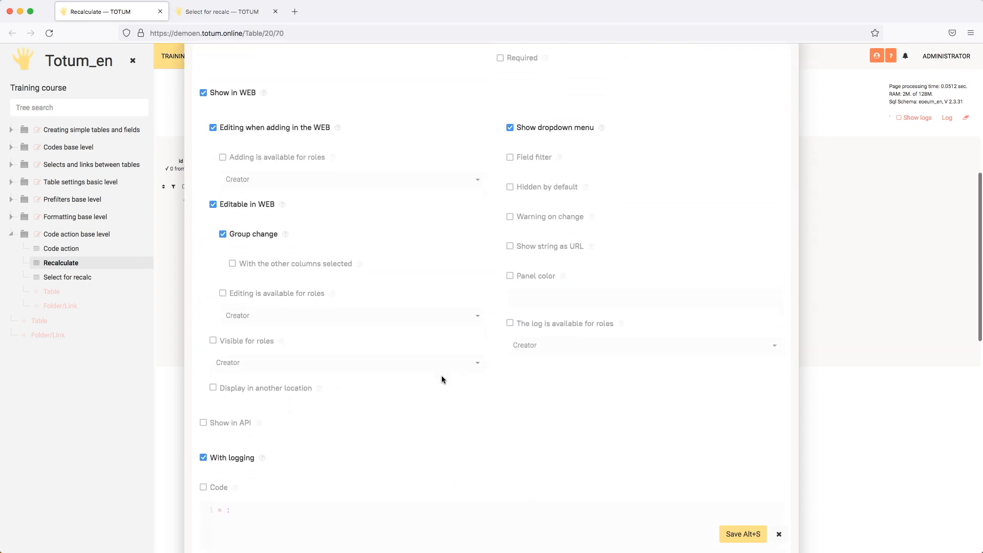
left_click(243, 467)
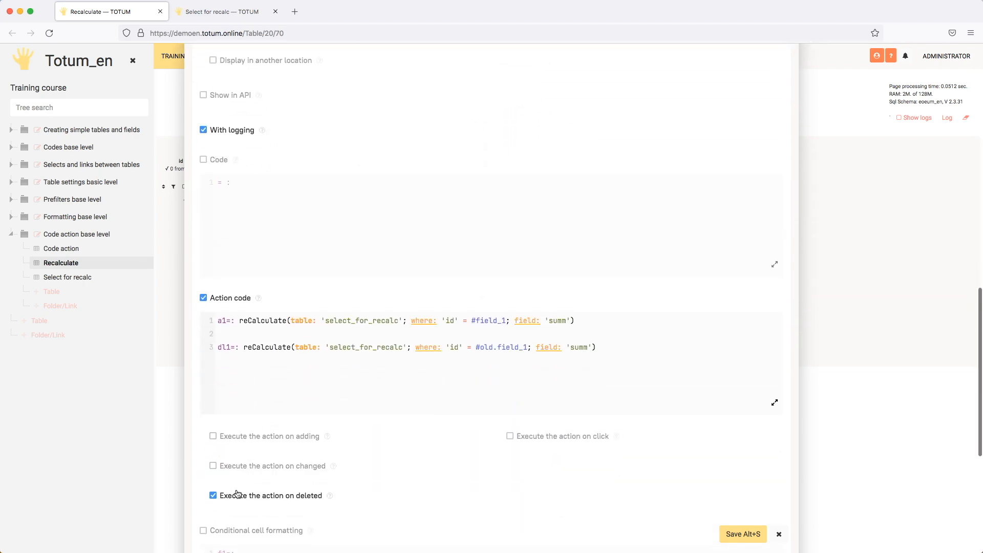
left_click(235, 496)
left_click(734, 539)
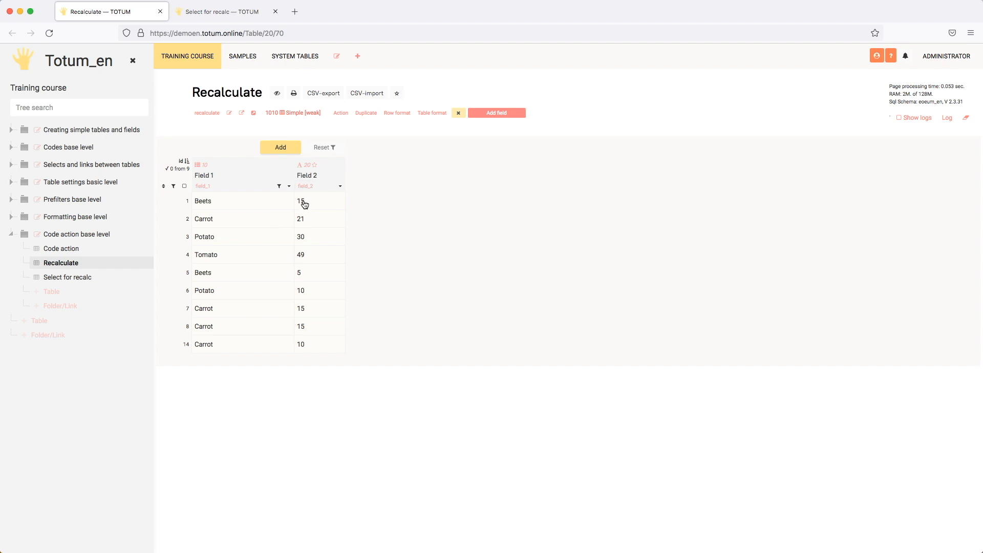
Create a new column field titled Field 3 in the Recalculate table with the Number type.
left_click(512, 119)
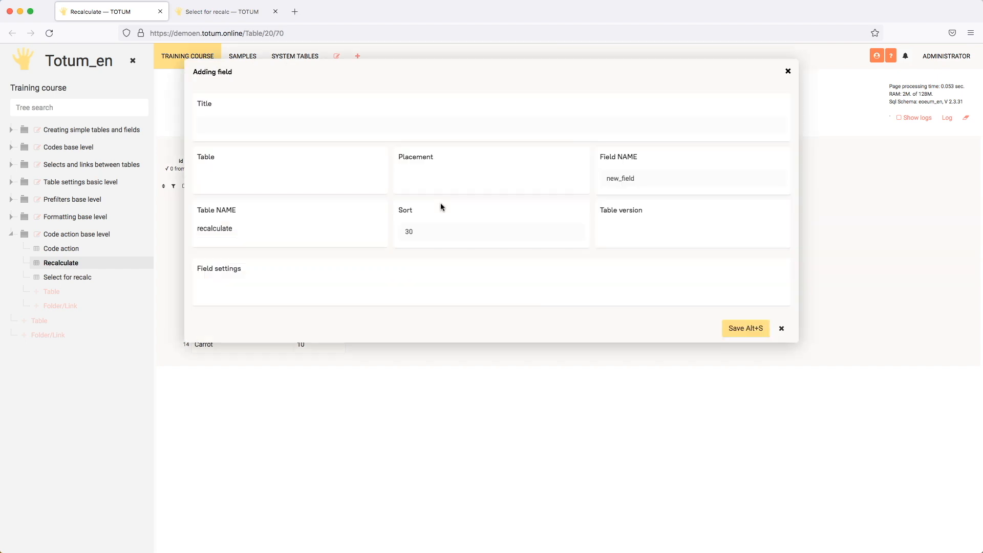
type("Fi")
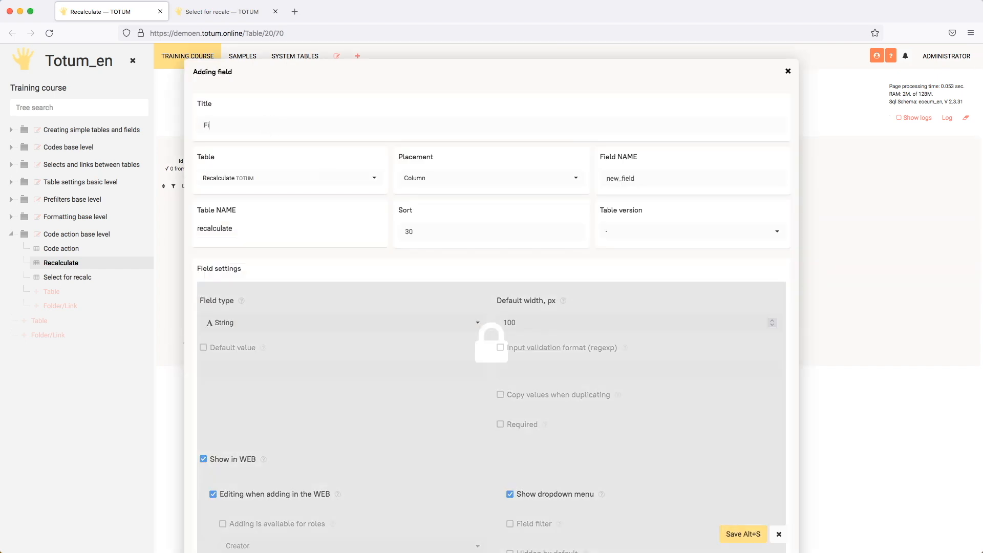
type("eld 3")
left_click(292, 322)
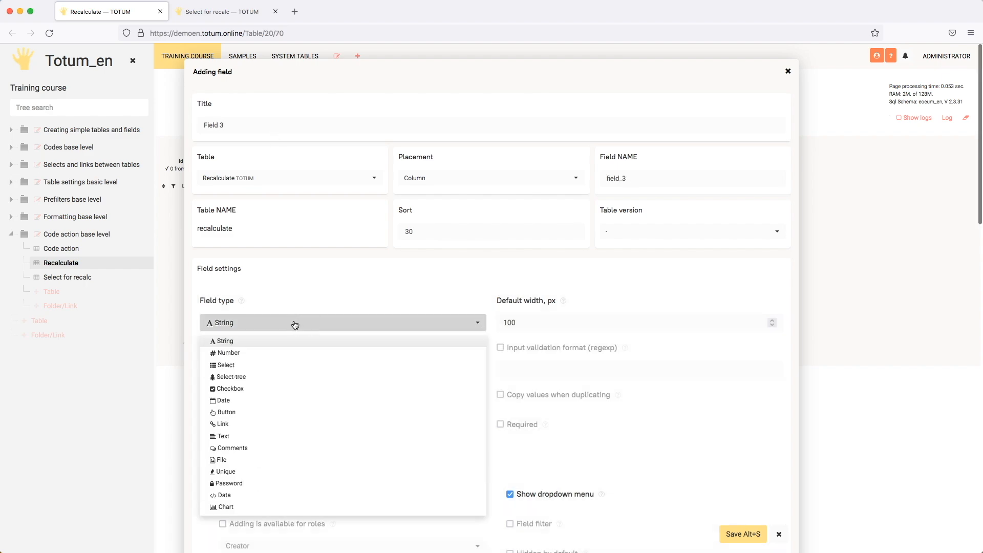
left_click(279, 352)
Enable Field 3's code with execution only when adding, and insert the select function template into it.
scroll(570, 388, "down", 10)
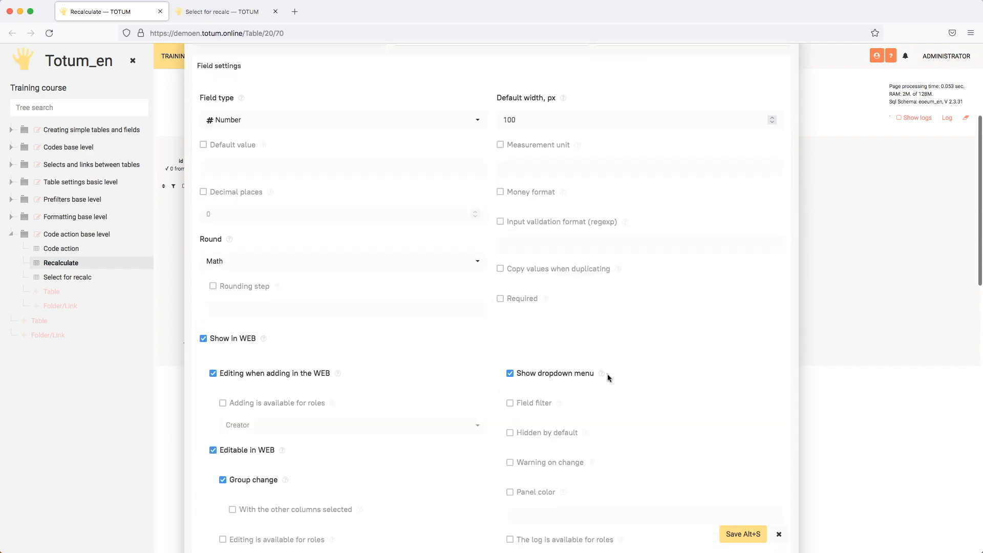
left_click(215, 379)
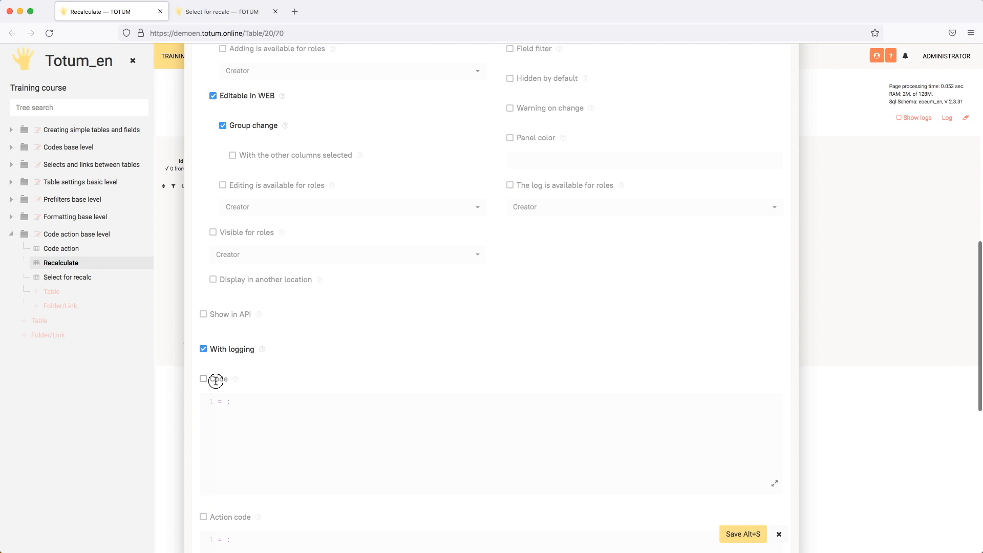
left_click(259, 517)
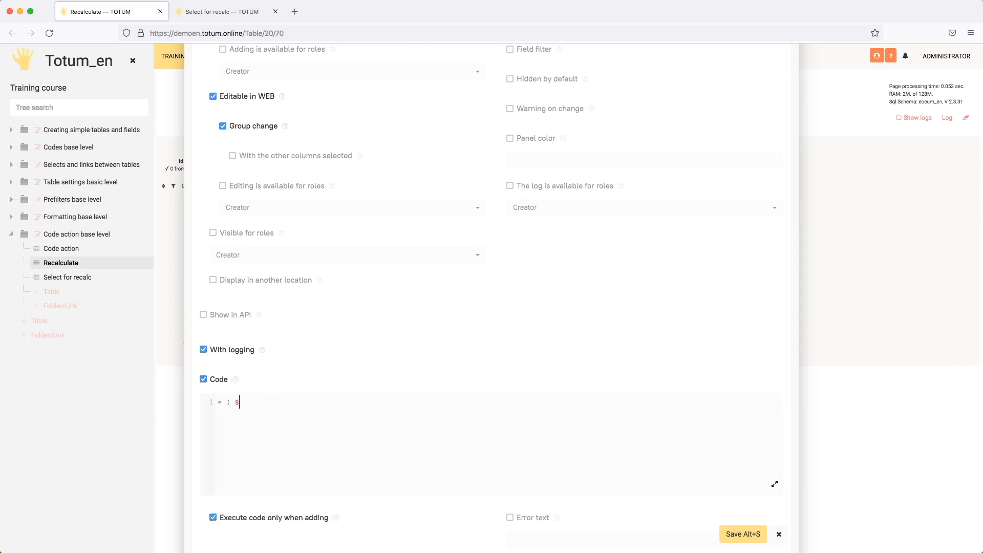
type("ele")
key("Down")
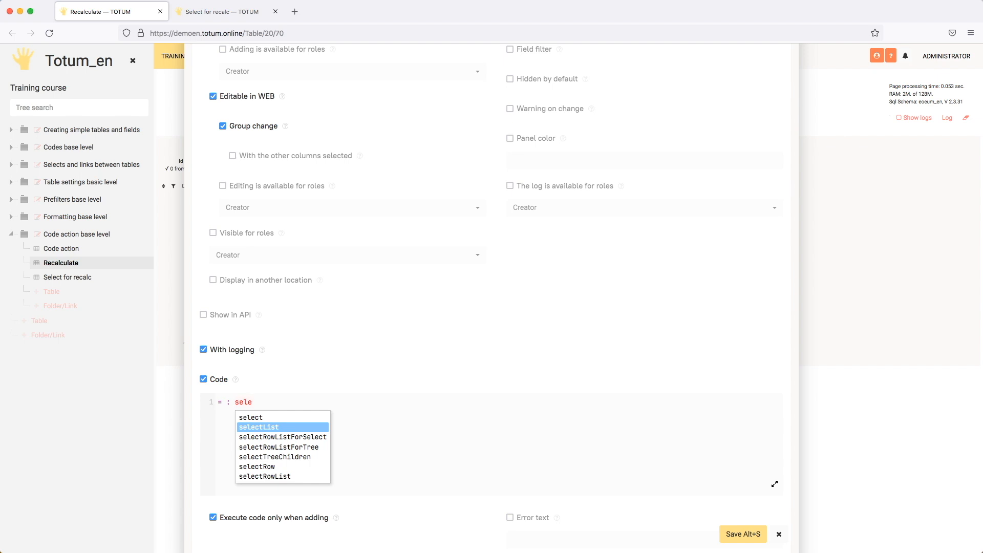
key("Return")
key("BackSpace")
key("BackSpace")
key("BackSpace")
key("BackSpace")
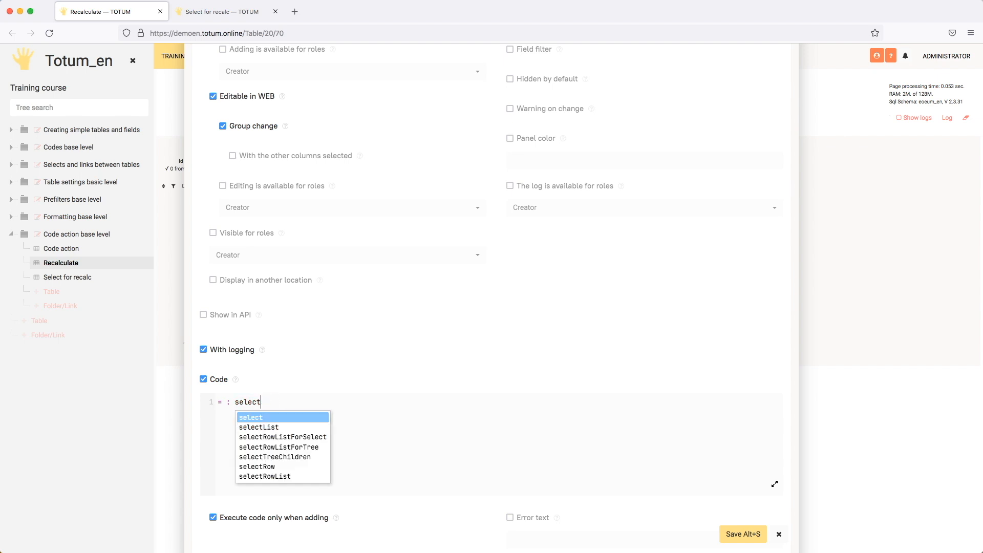
key("Return")
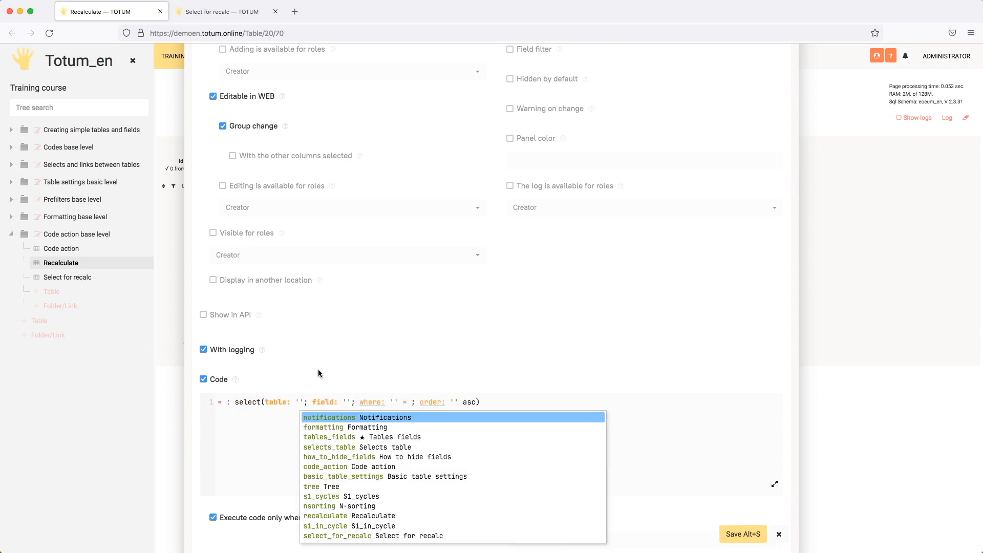
Set the select function's table to 'select_for_recalc' and its field to 'summ'.
type("sele")
key("Down")
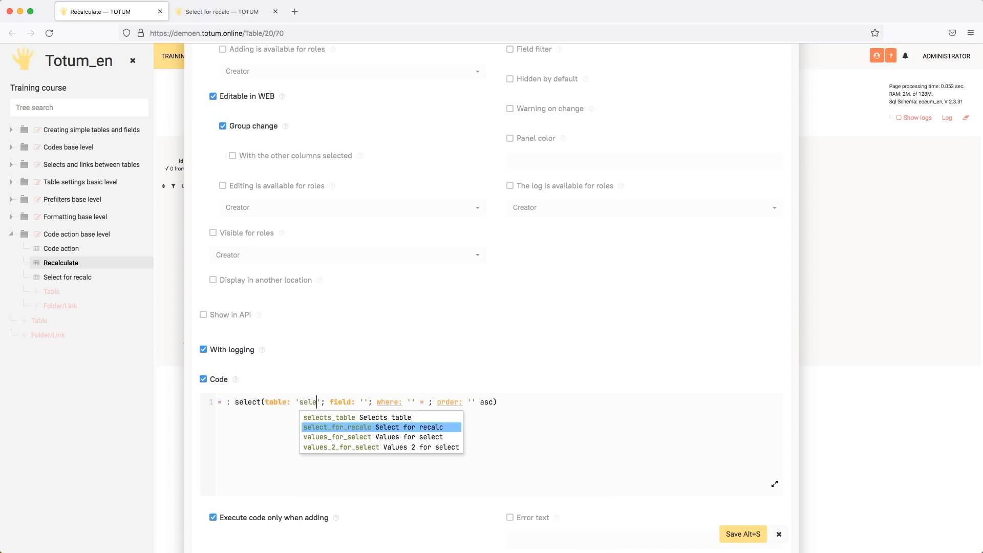
key("Return")
key("Tab")
key("Down")
key("Return")
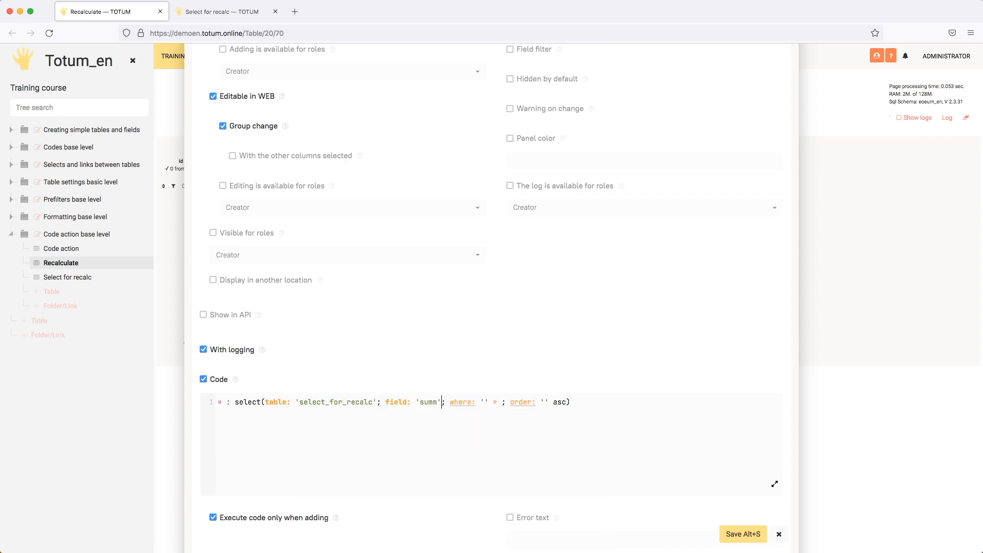
Set the select condition to 'id' = #field_1, remove the order parameter, and save Field 3.
key("Tab")
key("Down")
key("Down")
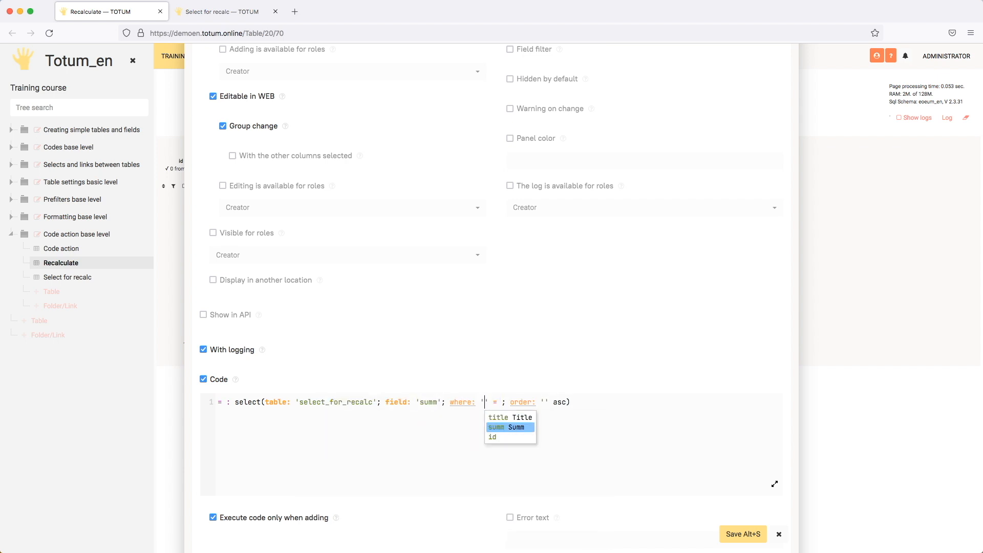
key("Return")
key("Left")
type("#field_1")
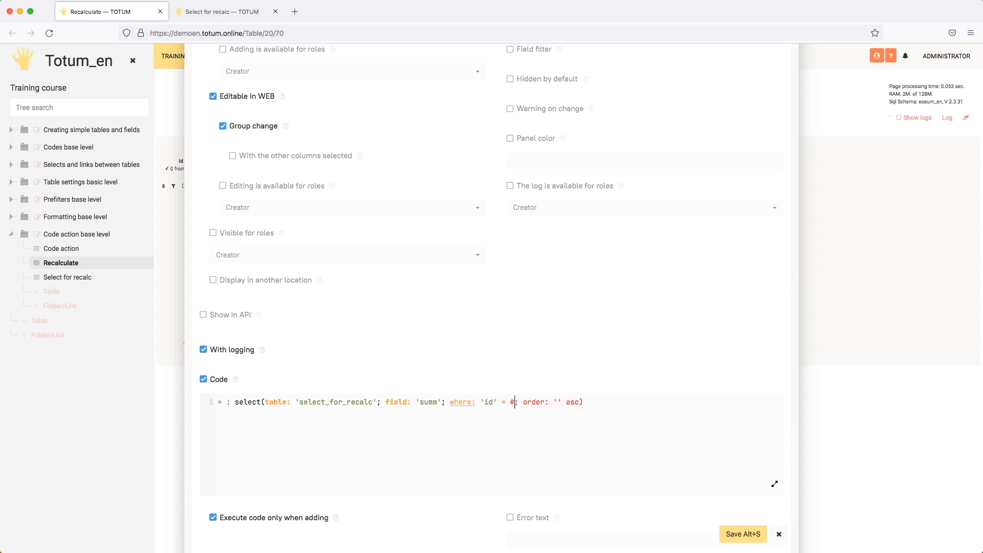
key("Return")
left_click(743, 533)
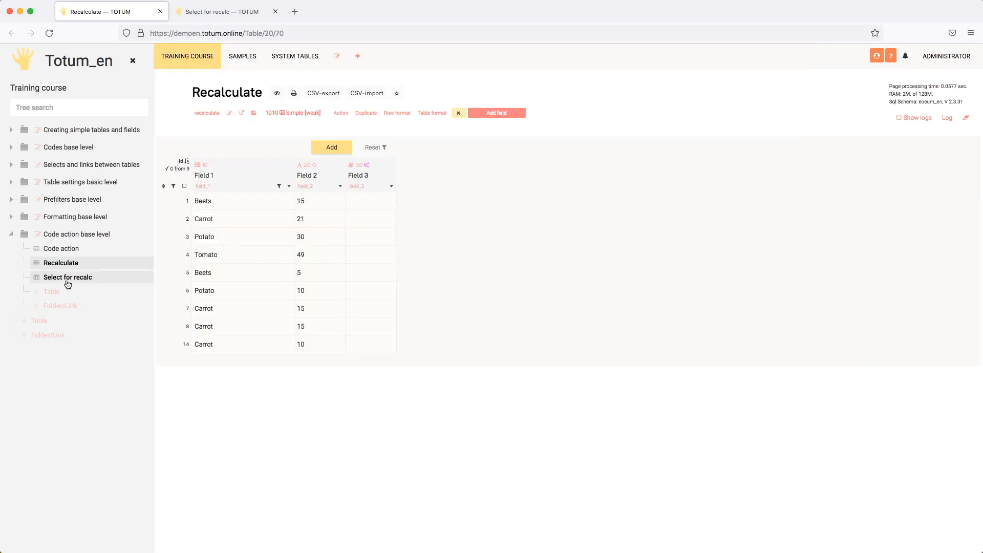
Add a Carrot row with Field 2 value 10 to test Field 3's code.
left_click(332, 148)
left_click(226, 200)
left_click(283, 258)
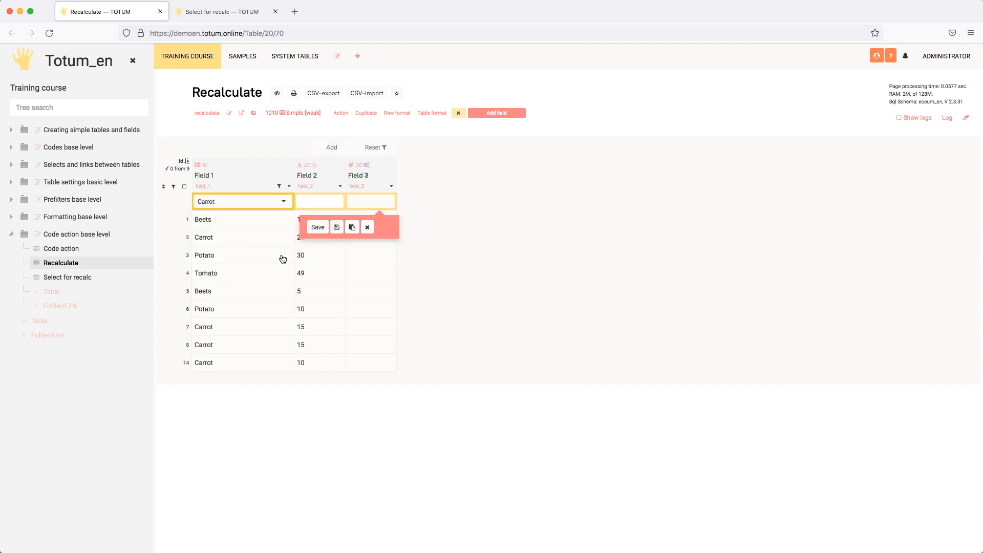
type("10")
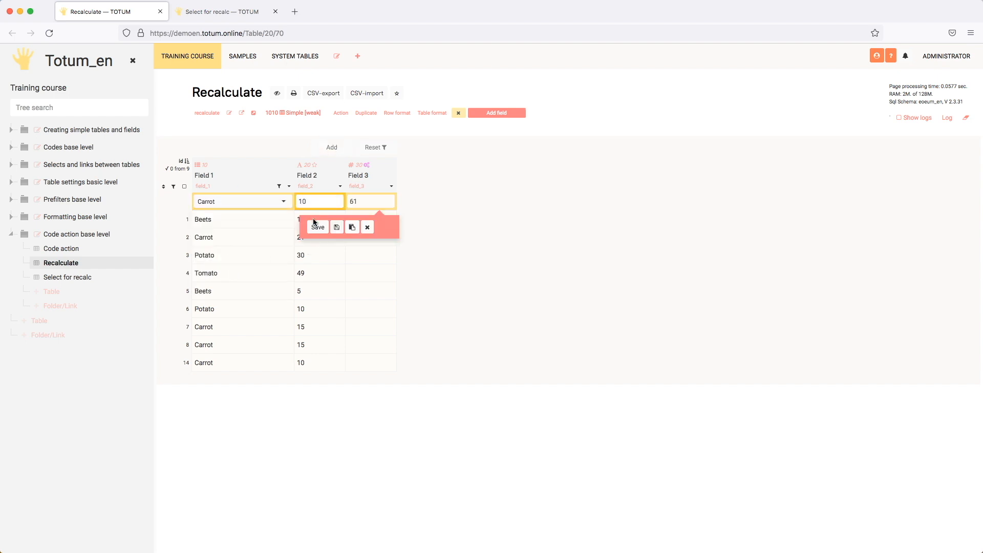
left_click(316, 226)
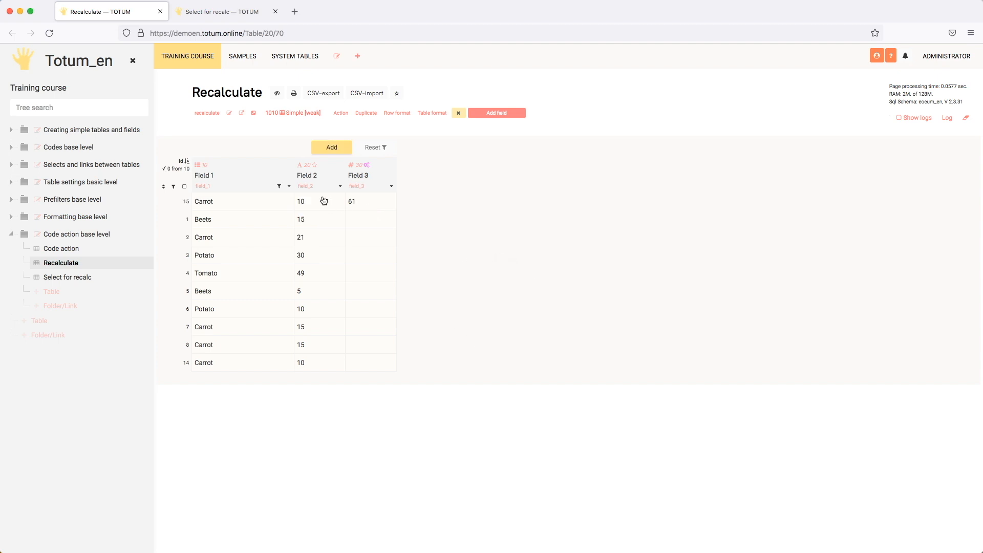
Add another Carrot row with Field 2 value 10 above the one just saved.
left_click(332, 147)
left_click(261, 204)
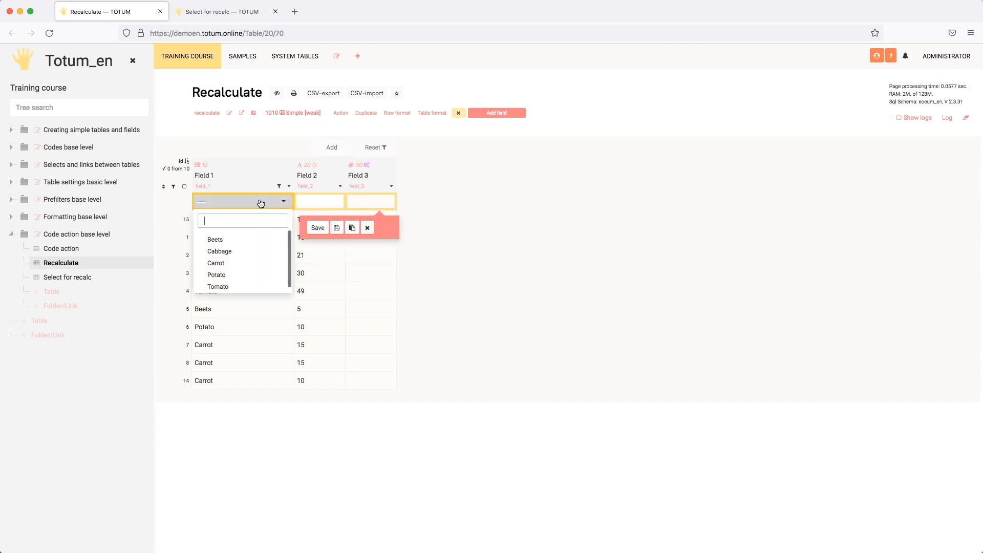
left_click(231, 263)
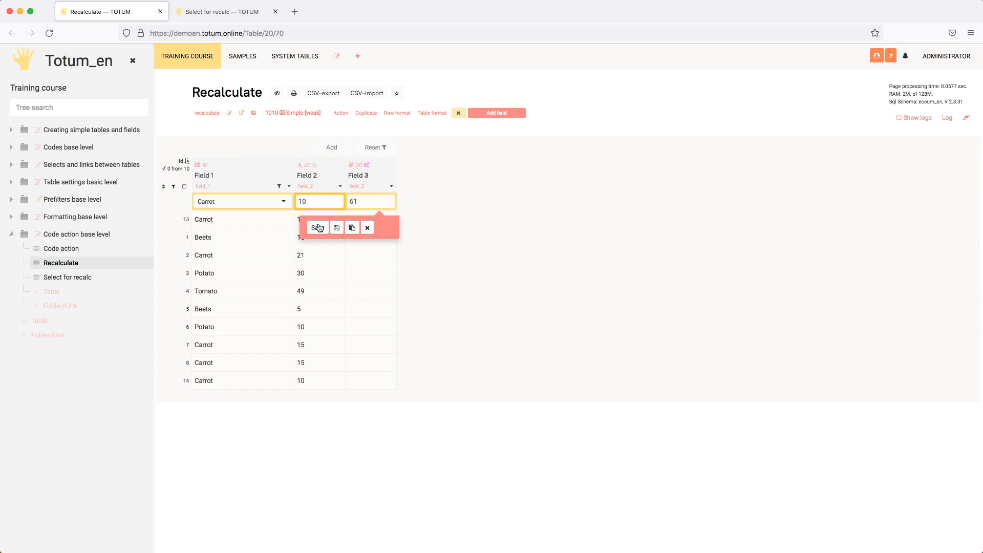
left_click(317, 227)
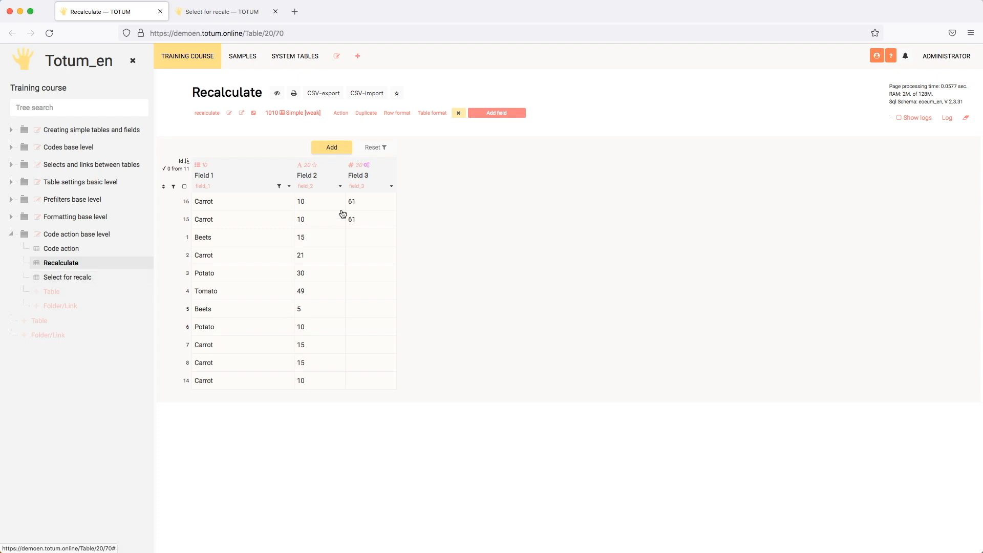
Move the select function in Field 3's code onto its own line named select:, a few lines below the = : line.
left_click(393, 186)
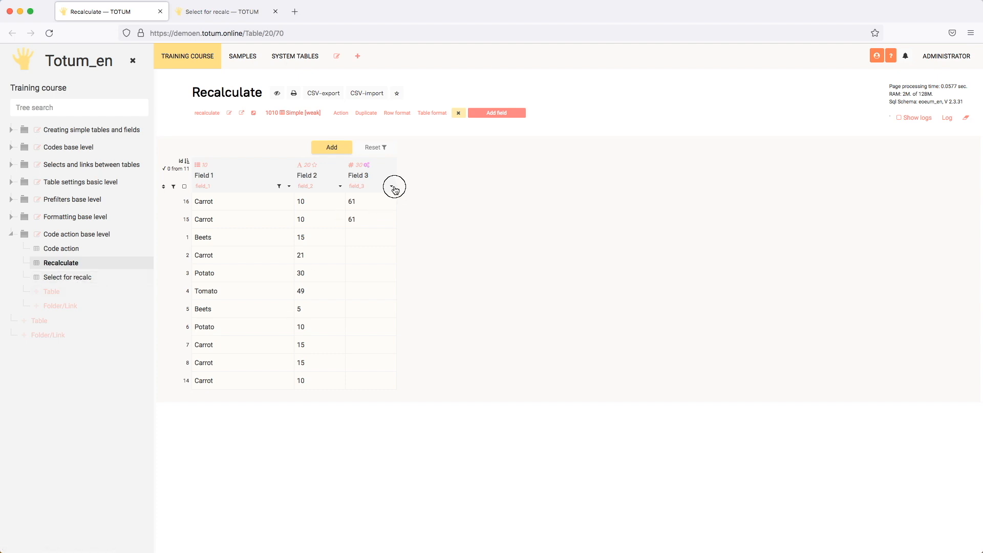
scroll(417, 333, "down", 12)
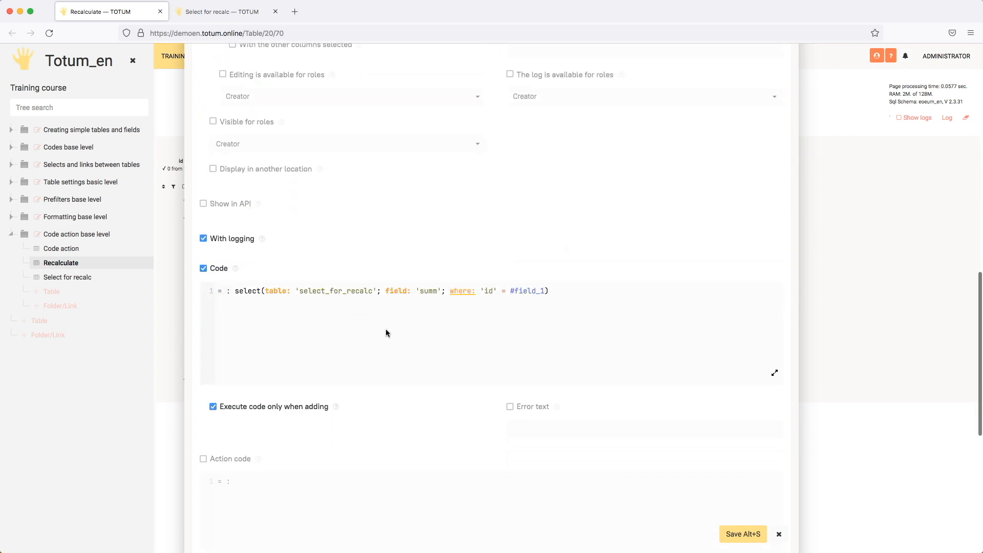
left_click(235, 290)
key("Return")
key("Return")
key("Return")
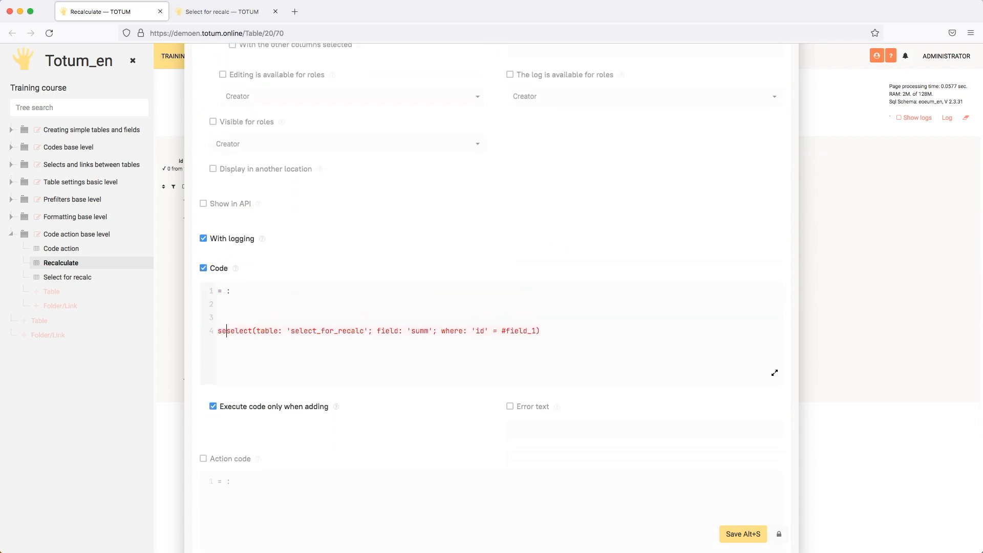
type("select:")
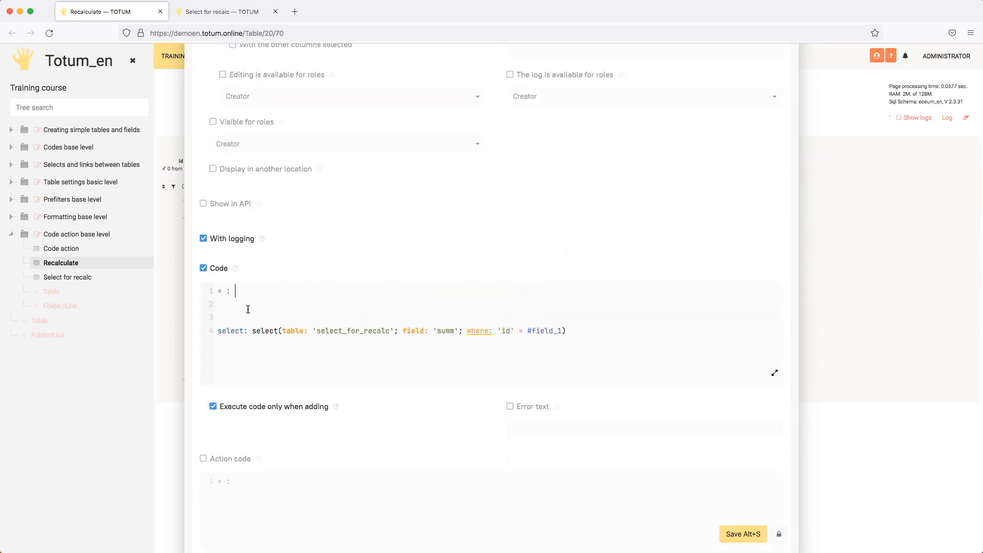
Add a rec: line above the select line in Field 3's code, calling reCalculate on table 'select_for_recalc'.
left_click(246, 316)
key("Return")
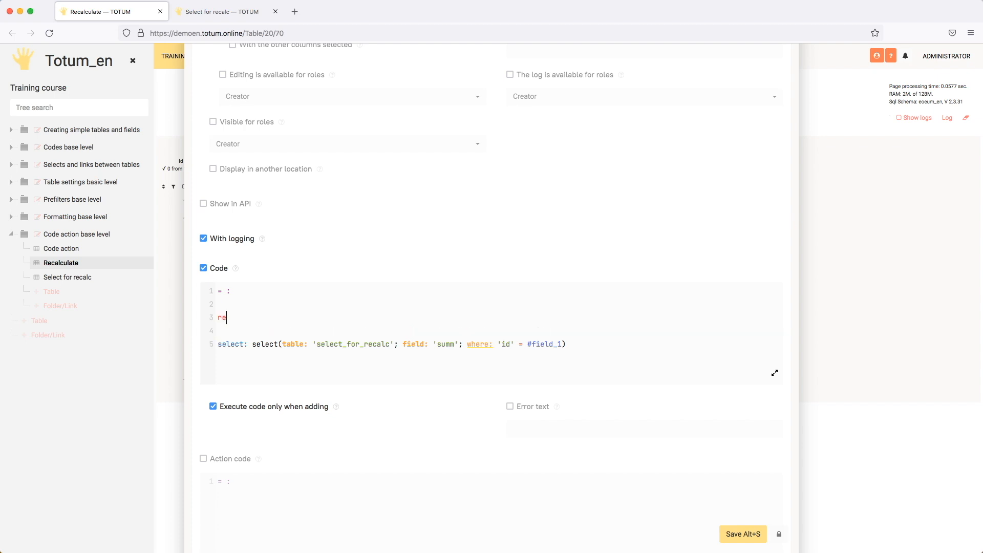
type("rec: reCalculate(table: ''; where: '' = )")
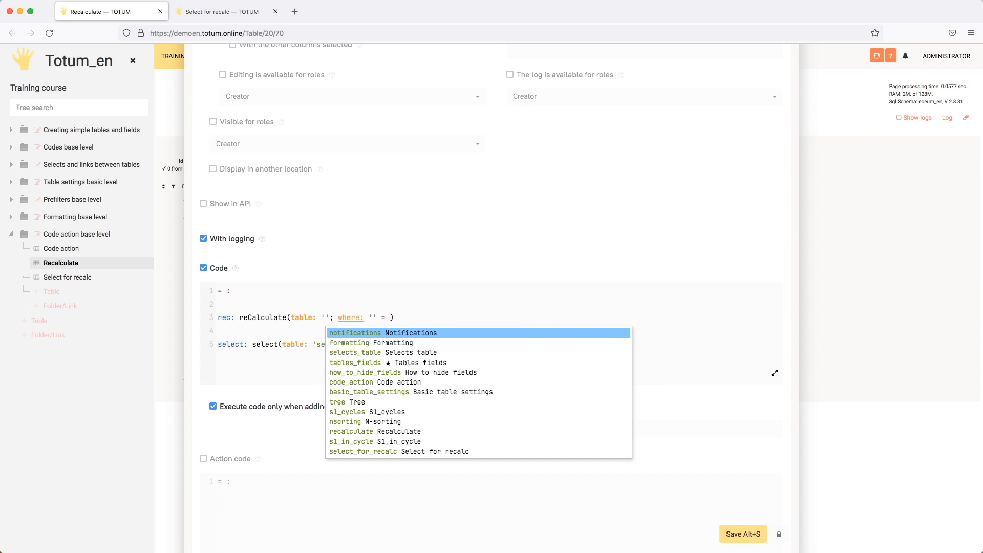
type("sele")
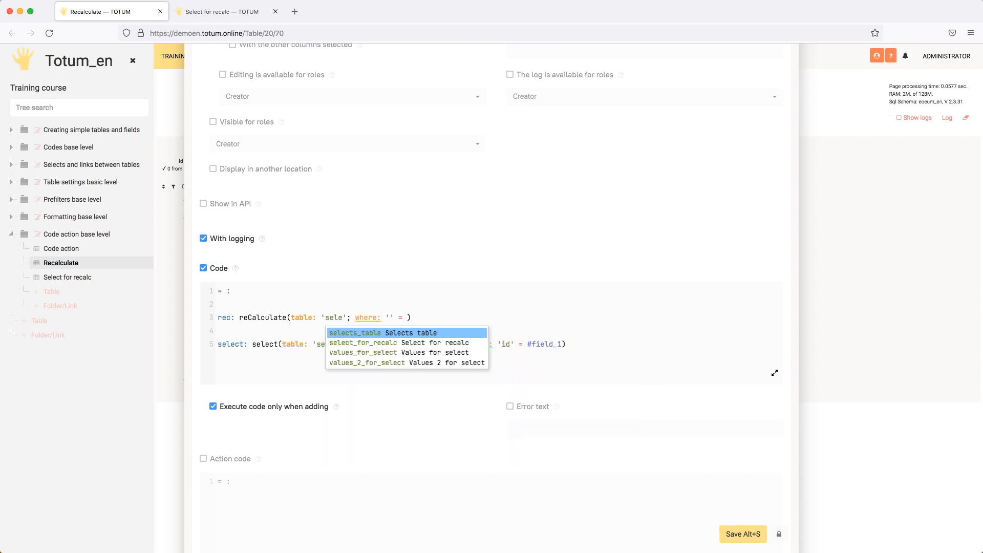
key("Down")
key("Return")
Set the reCalculate condition on the rec: line to 'id' = #field_1.
key("Down")
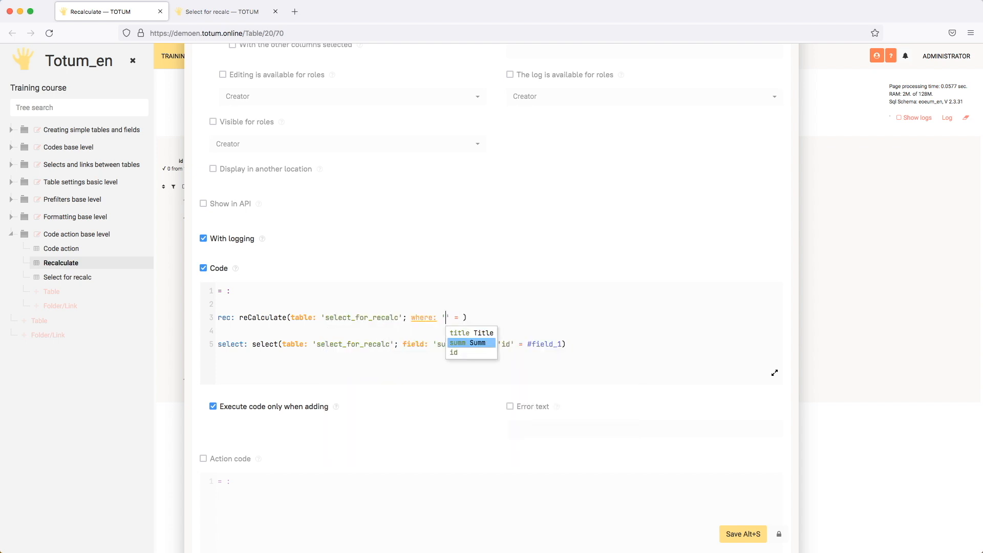
key("Down")
key("Return")
type("#fi")
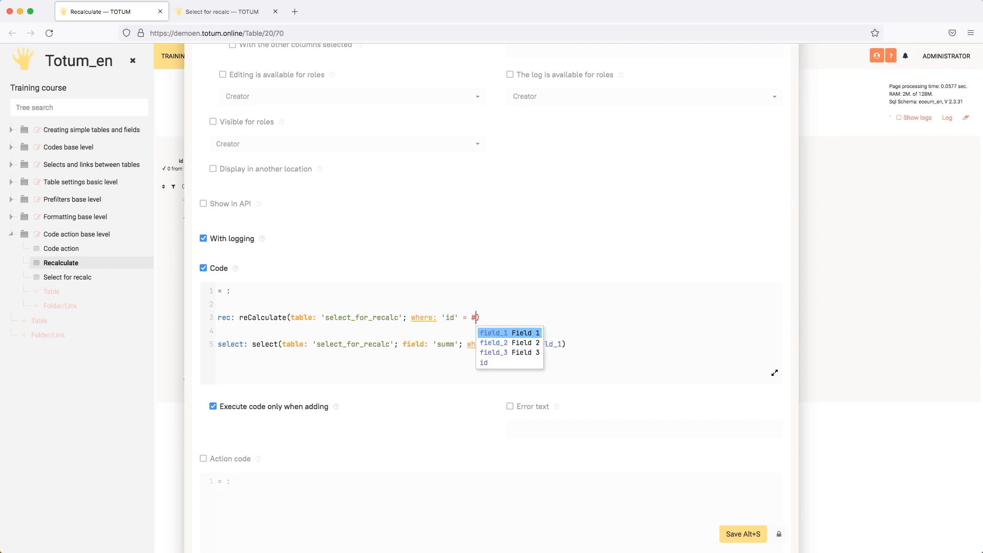
key("Return")
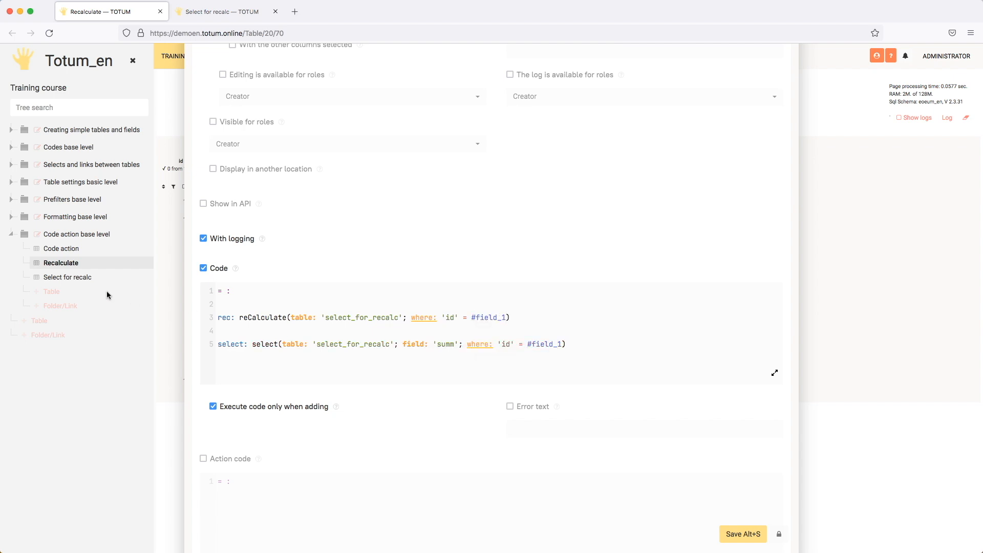
Put a while function on the = : line with only two action parameters, the second one set to $select.
left_click(248, 291)
type("while(")
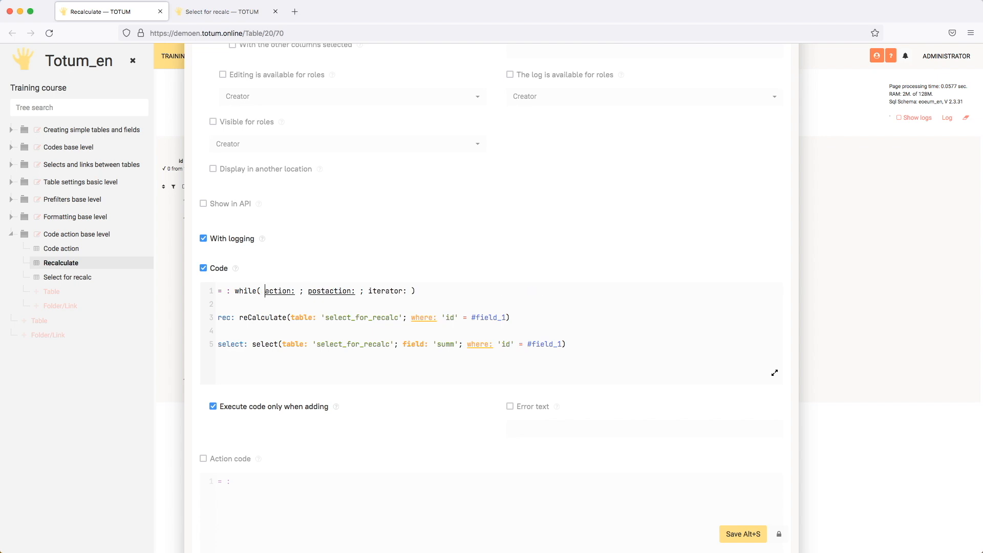
key("BackSpace")
key("alt+shift+Right")
key("alt+shift+Right")
key("alt+shift+Right")
key("BackSpace")
key("alt+shift+Right")
key("alt+shift+Right")
key("shift+Right")
key("BackSpace")
type("action: $select")
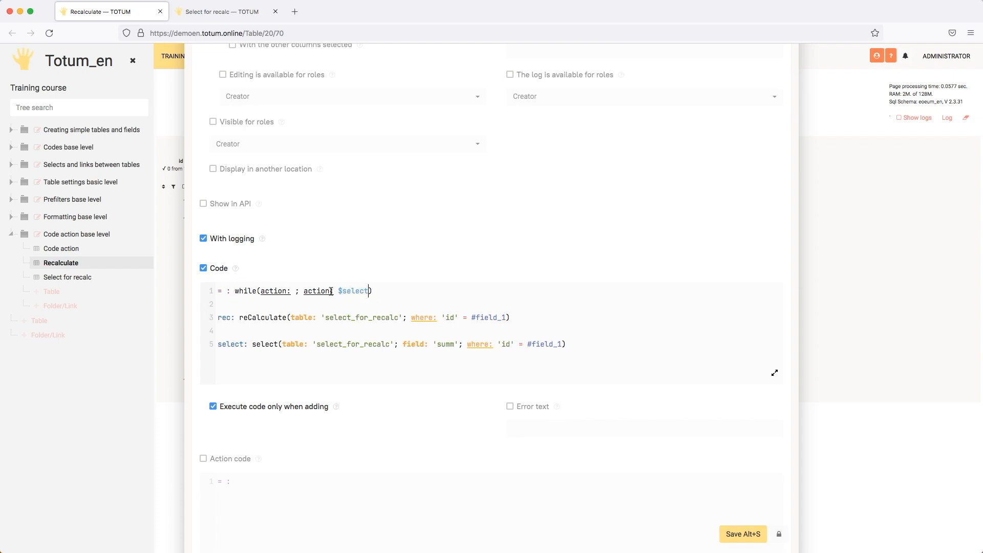
Set the while function's first action to $rec and save Field 3.
left_click_drag(321, 291, 355, 291)
left_click_drag(253, 291, 235, 291)
left_click(293, 291)
type("$rec")
left_click(740, 534)
Try Field 3's code on a new row with Field 1 set to Carrot, then discard the row.
left_click(332, 147)
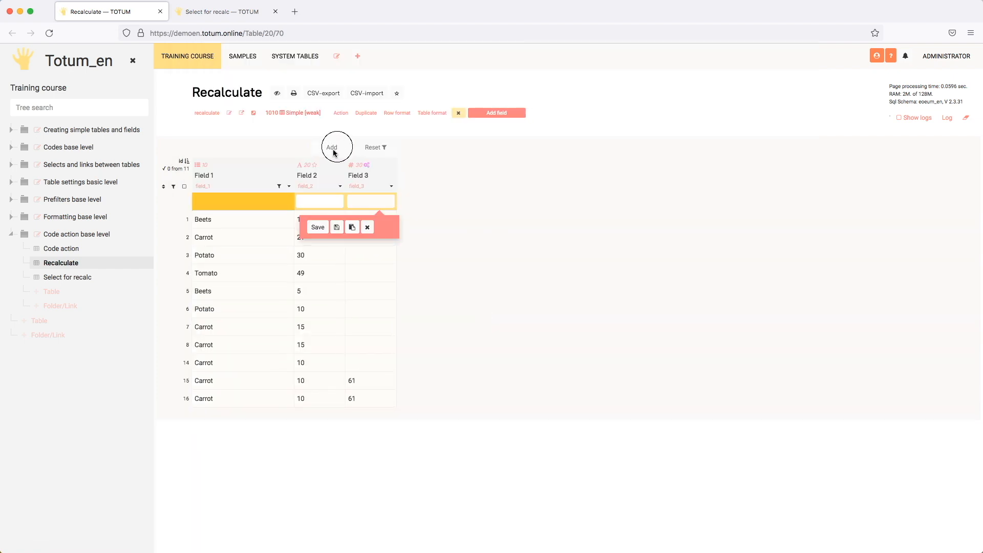
left_click(266, 200)
left_click(225, 263)
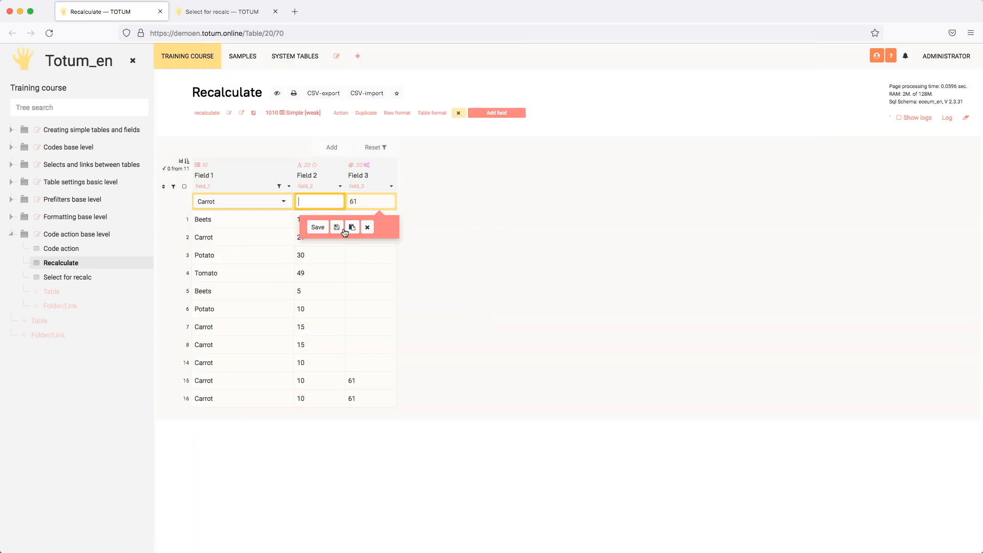
left_click(372, 229)
Add the parameter field: 'summ' to reCalculate in Field 3's code and save the field.
left_click(392, 187)
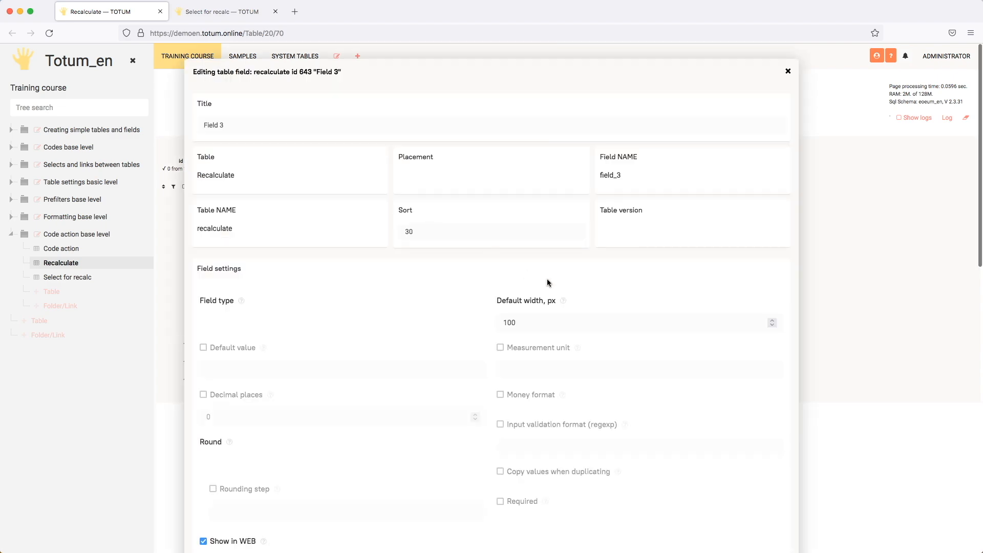
scroll(547, 279, "down", 15)
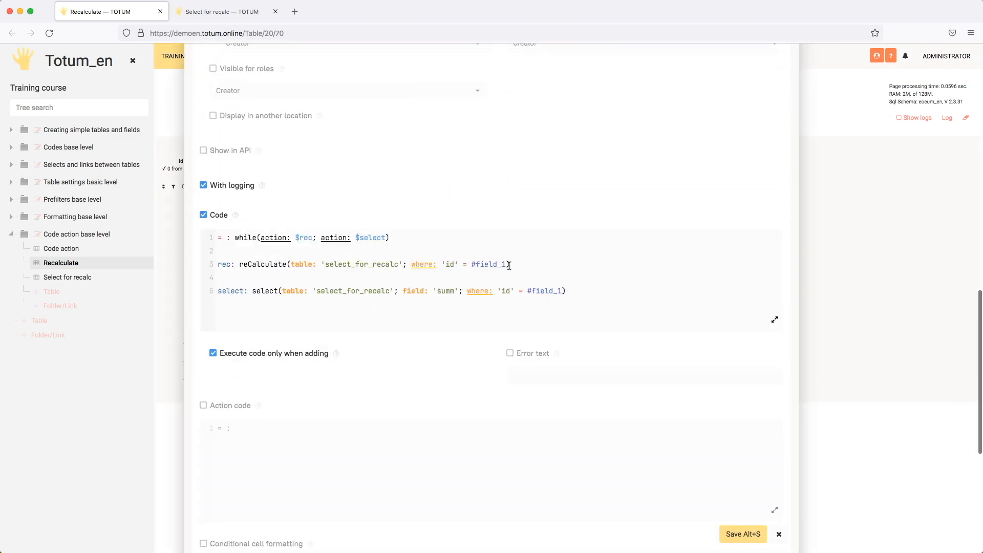
left_click(510, 266)
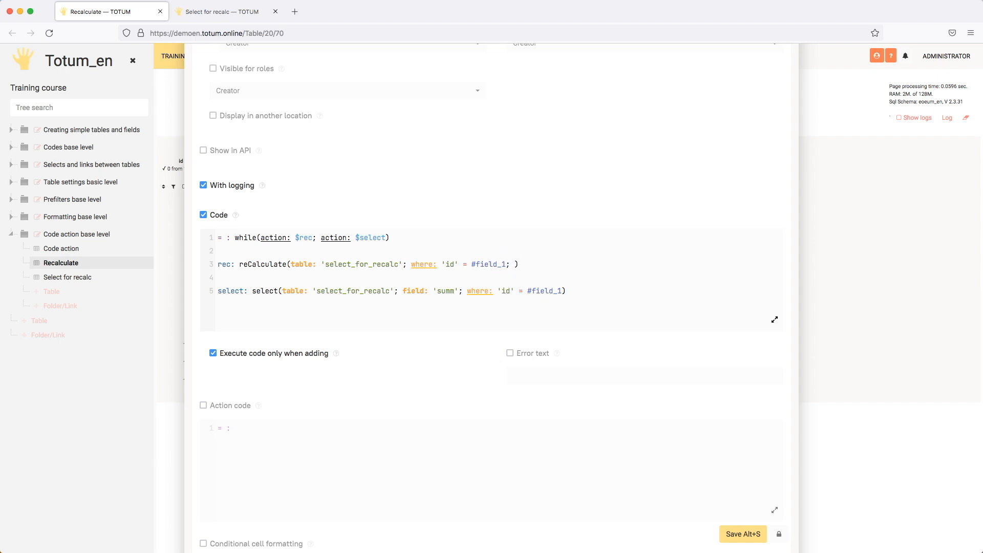
type("field: '")
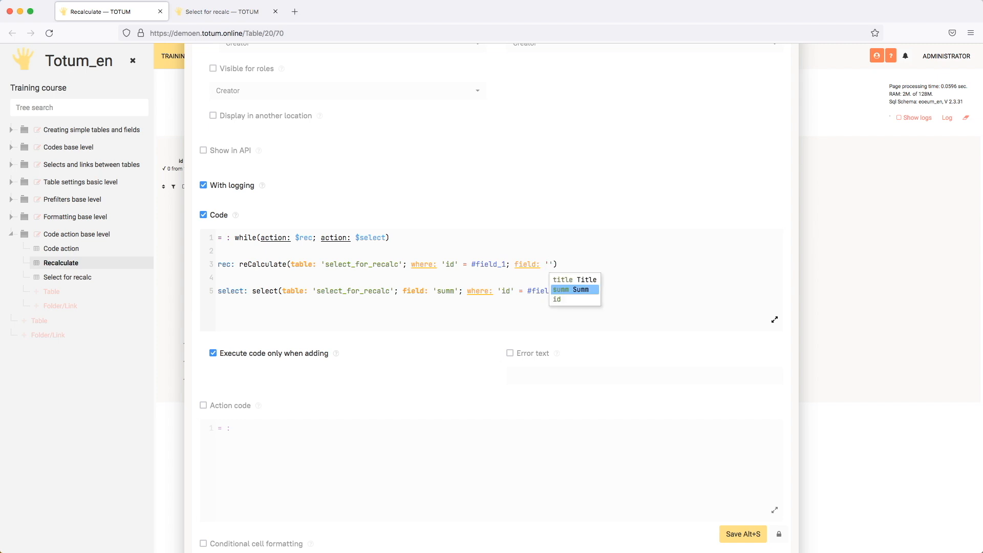
key("Return")
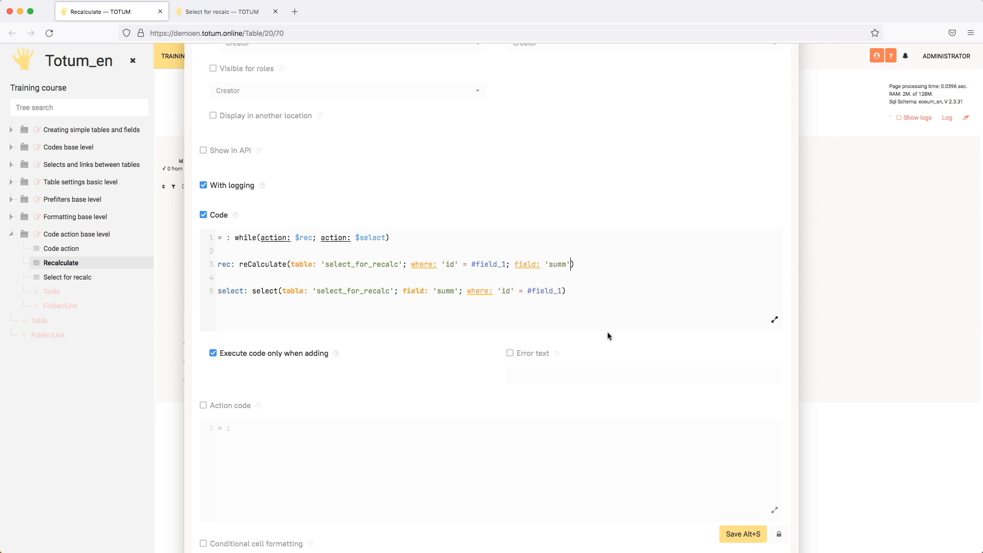
left_click(738, 533)
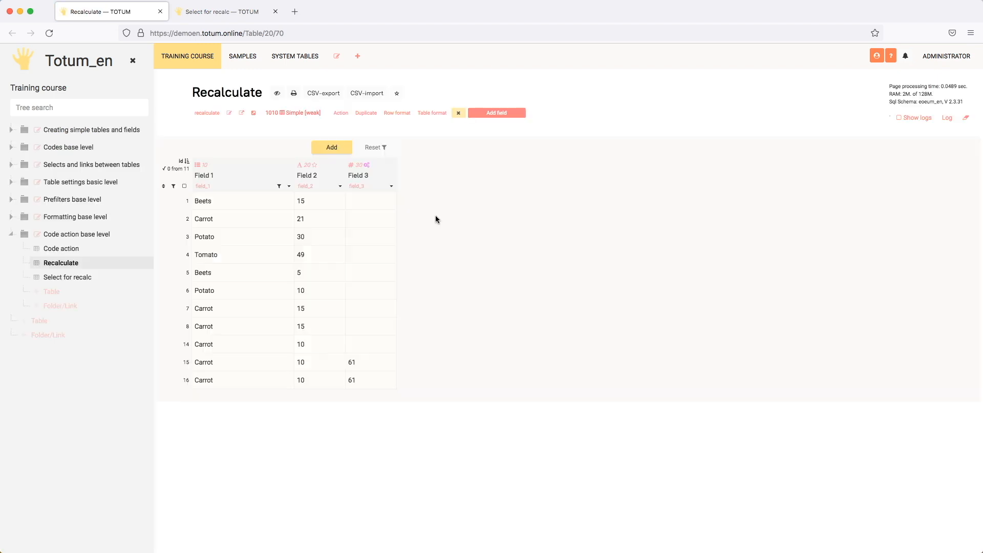
Add a Carrot row with Field 2 value 10 to test the revised Field 3 code.
left_click(346, 149)
left_click(277, 202)
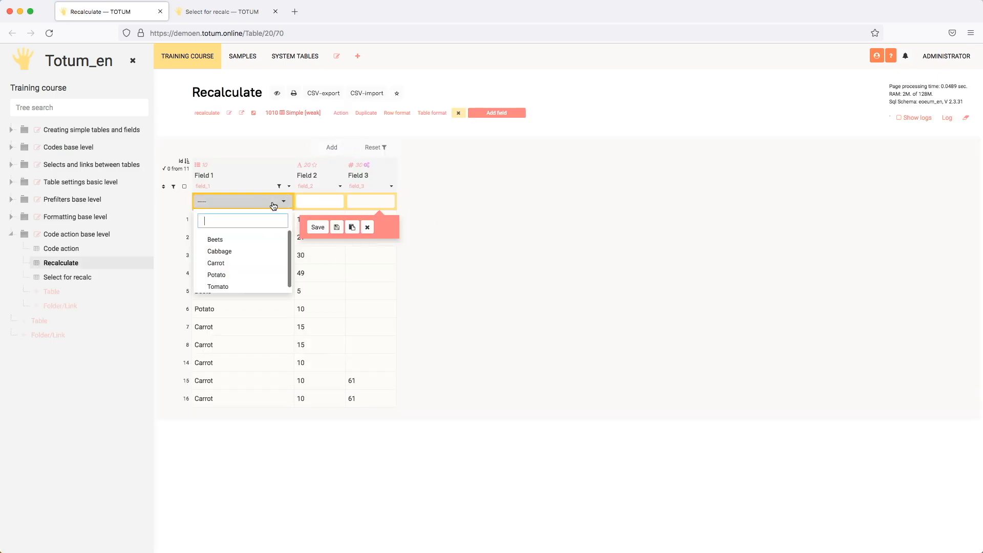
left_click(235, 263)
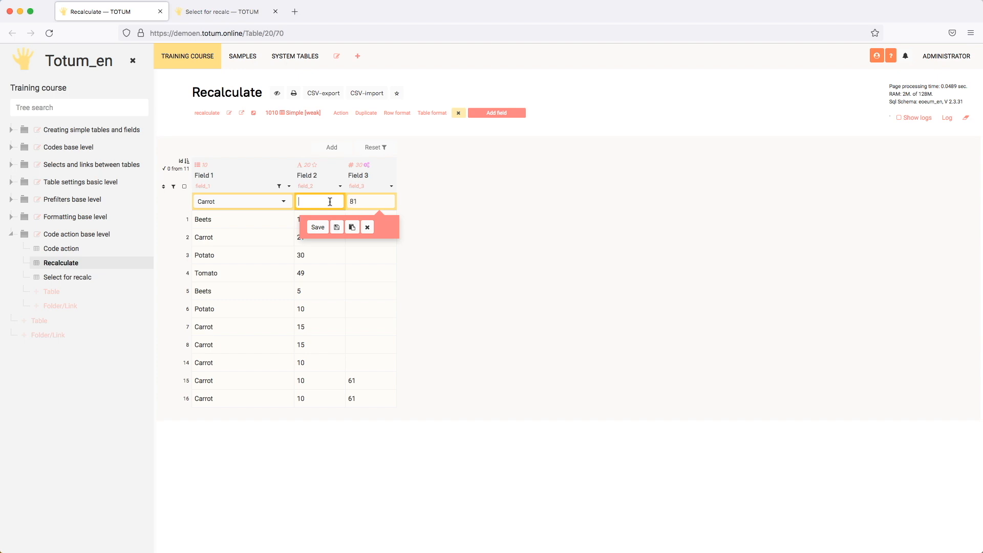
type("10")
key("Tab")
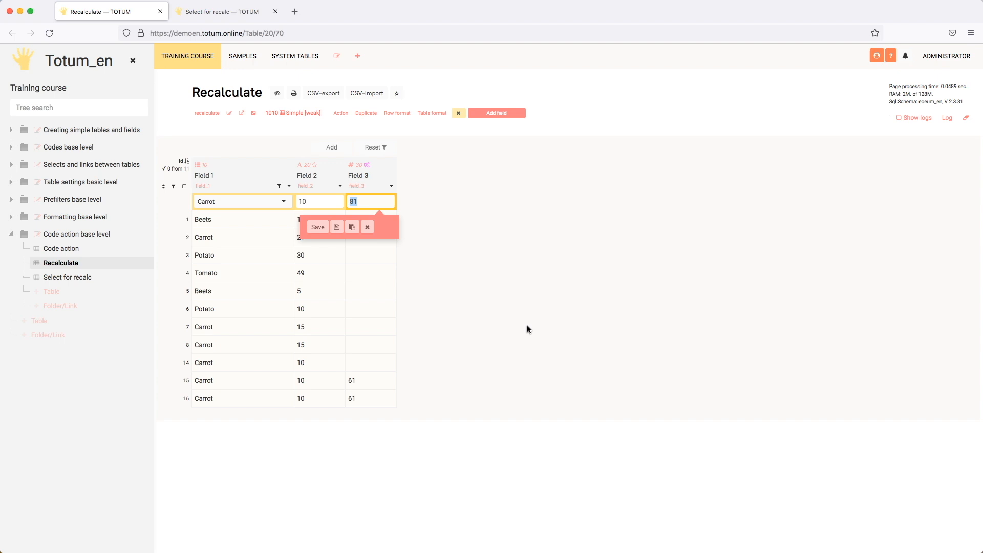
key("Return")
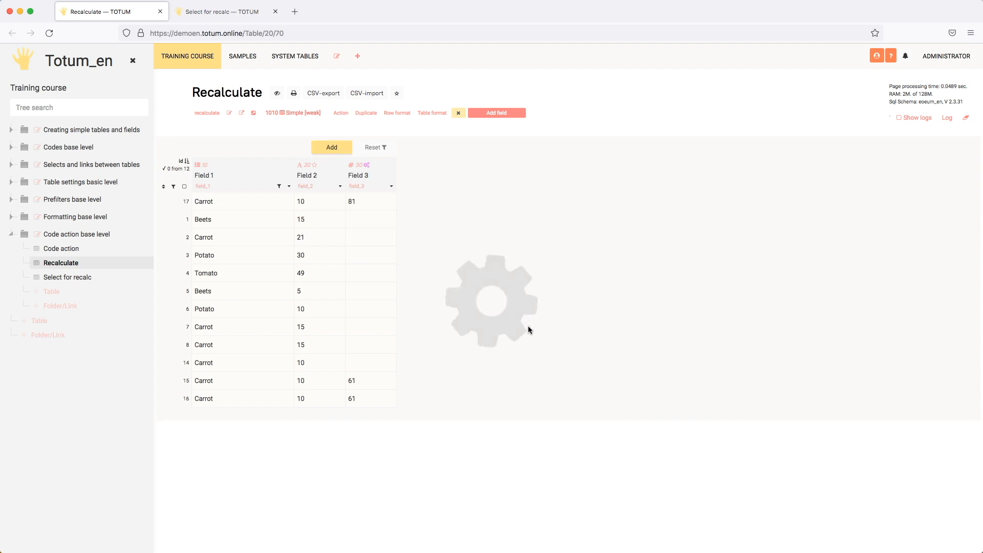
left_click(367, 204)
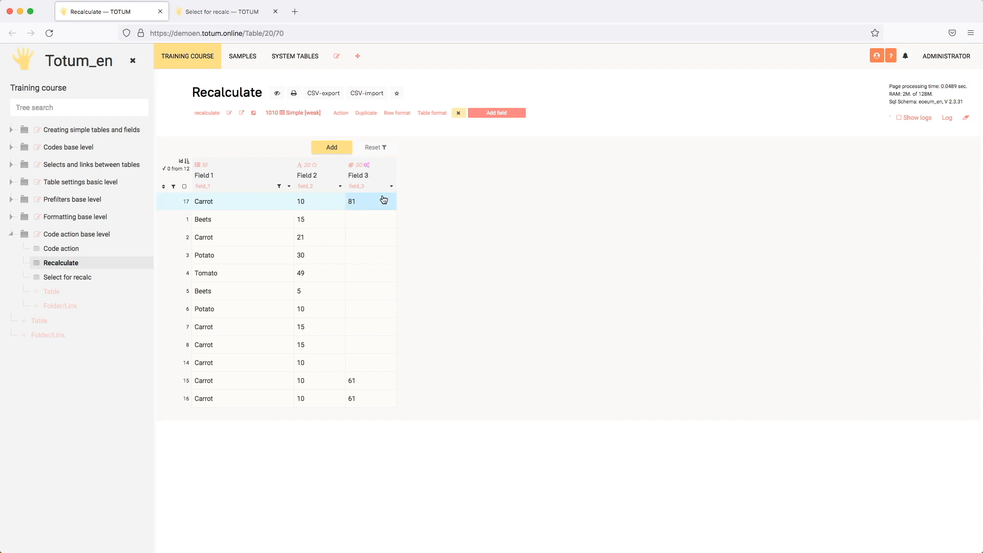
left_click(322, 204)
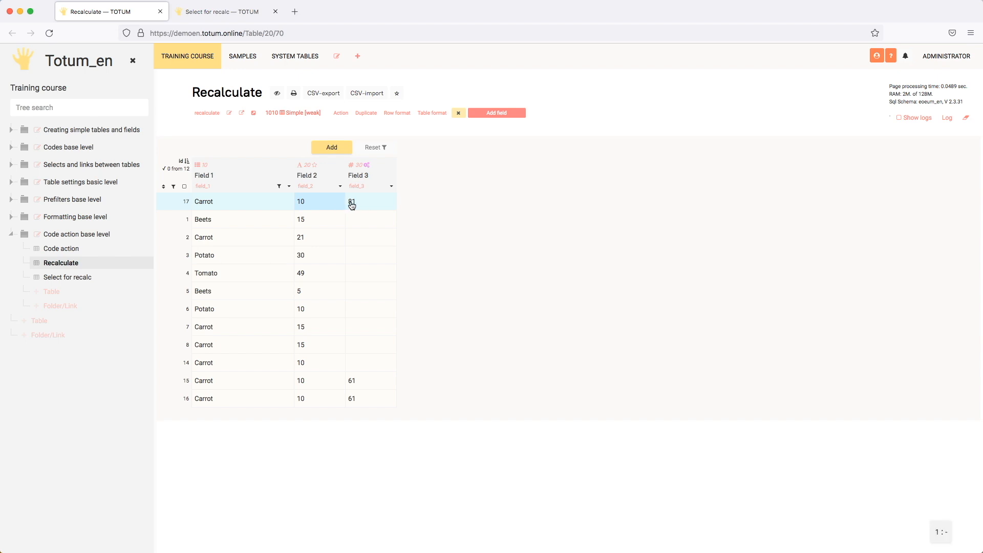